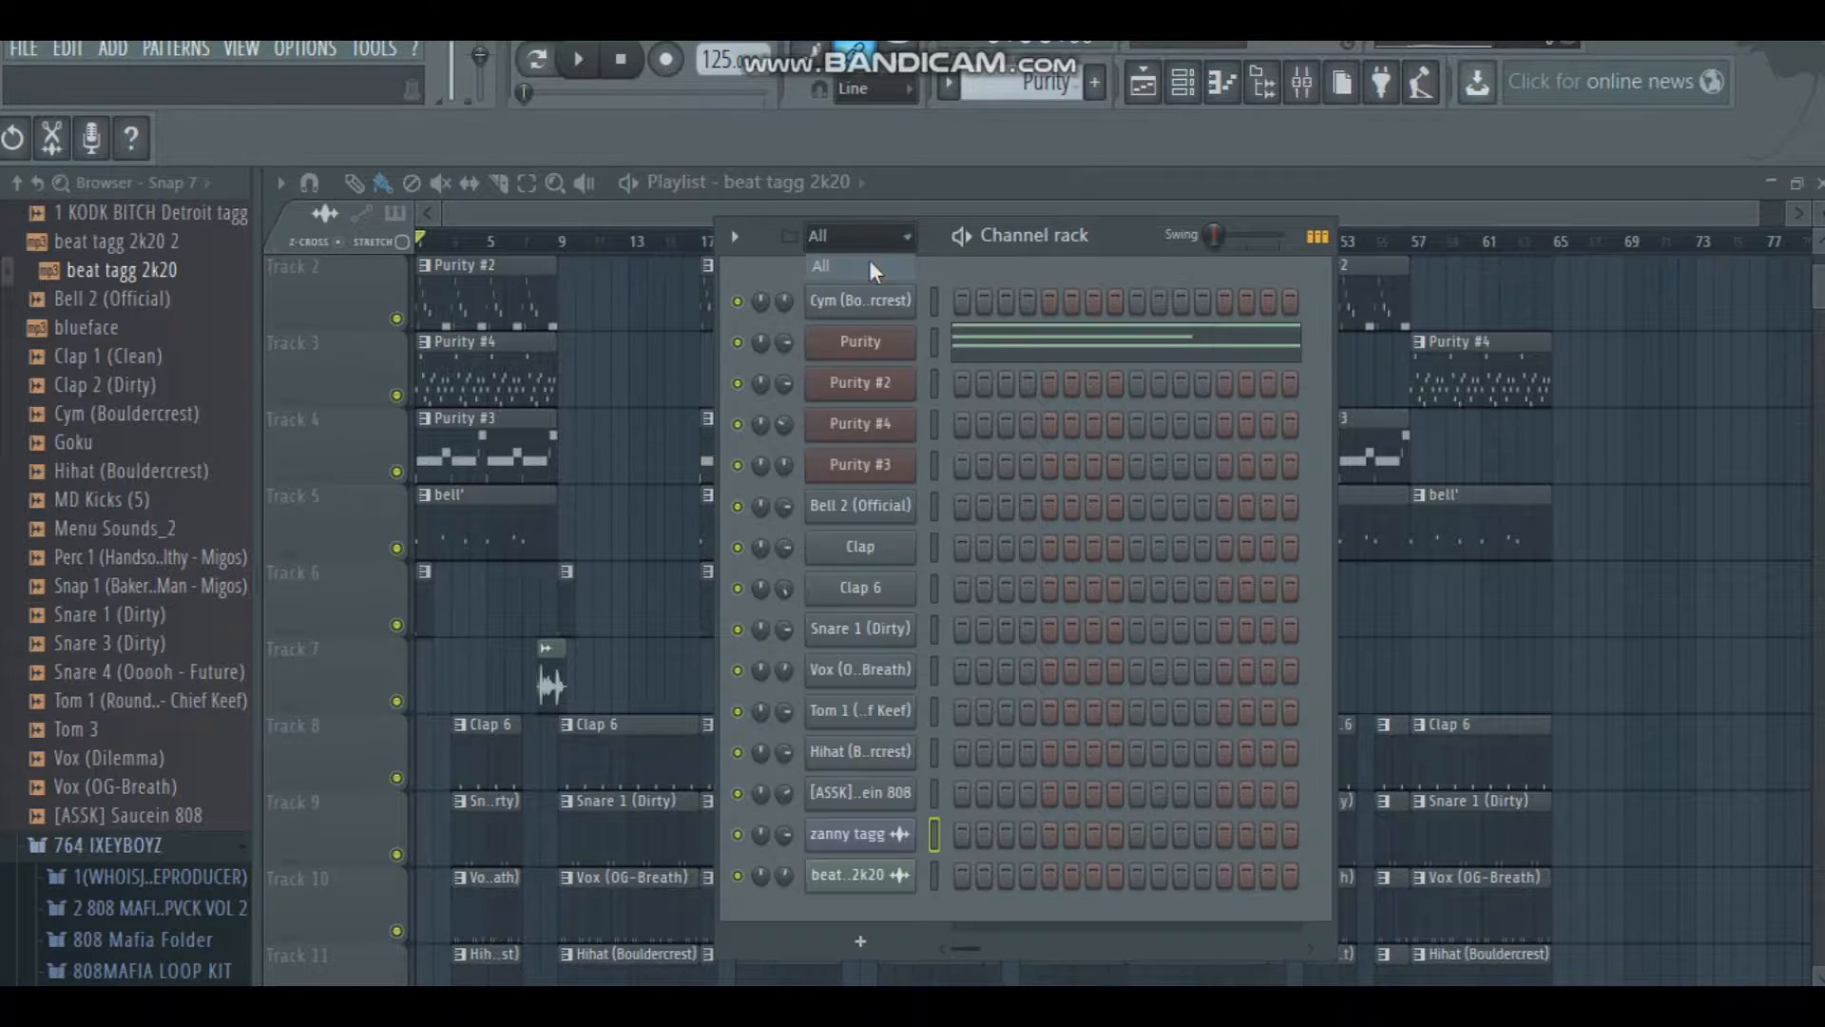
Step: Solo the Purity channel and inspect the preset loaded in its instrument
right_click(743, 345)
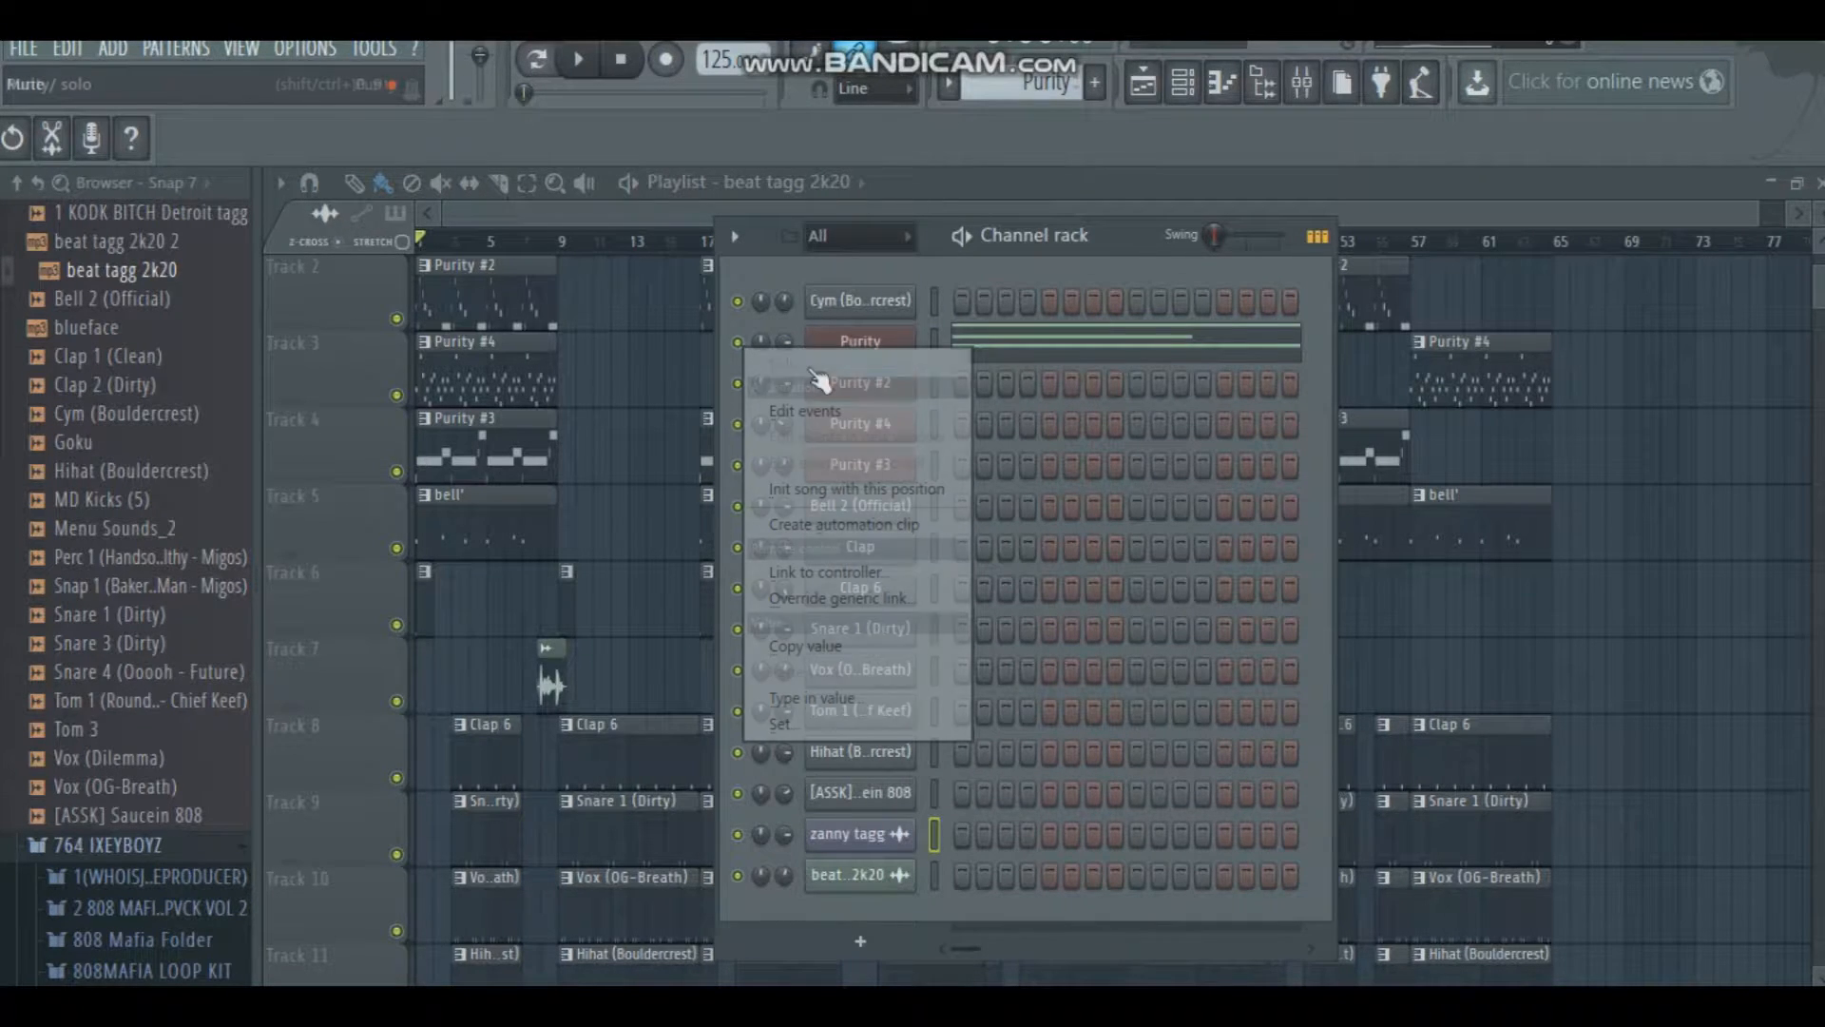
double_click(816, 372)
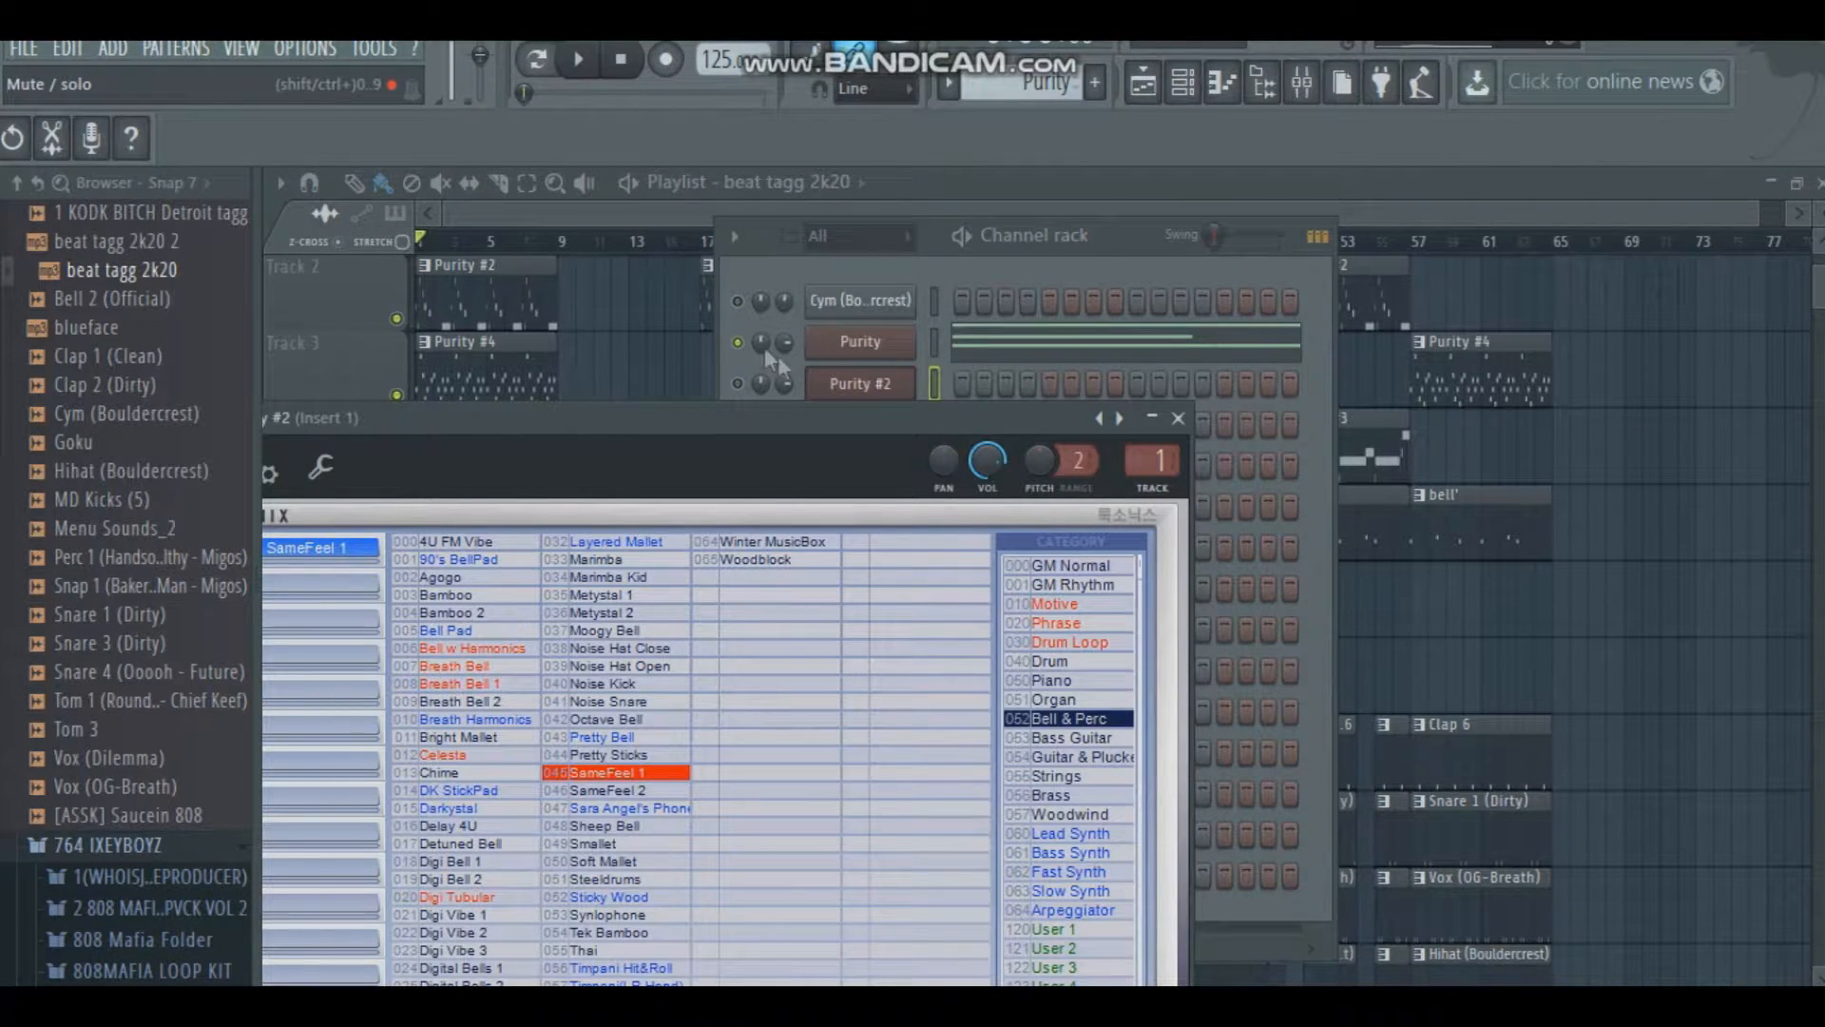
click(882, 350)
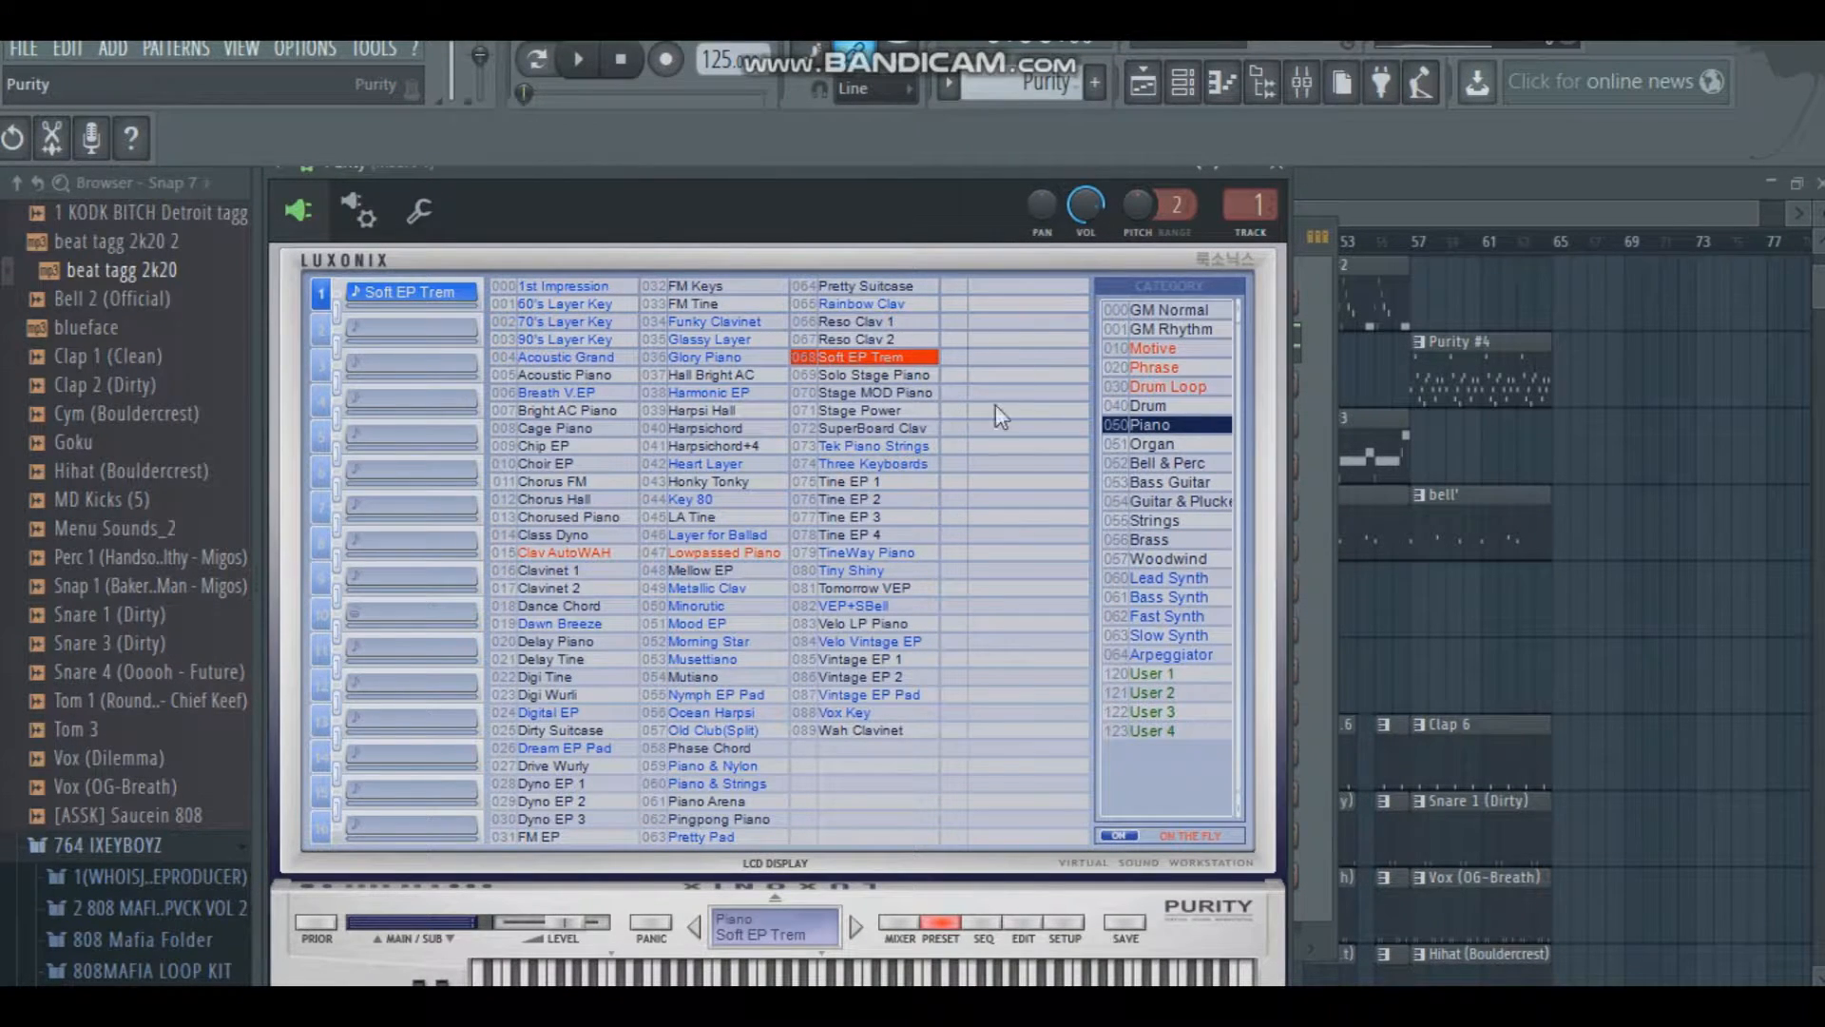
click(1274, 165)
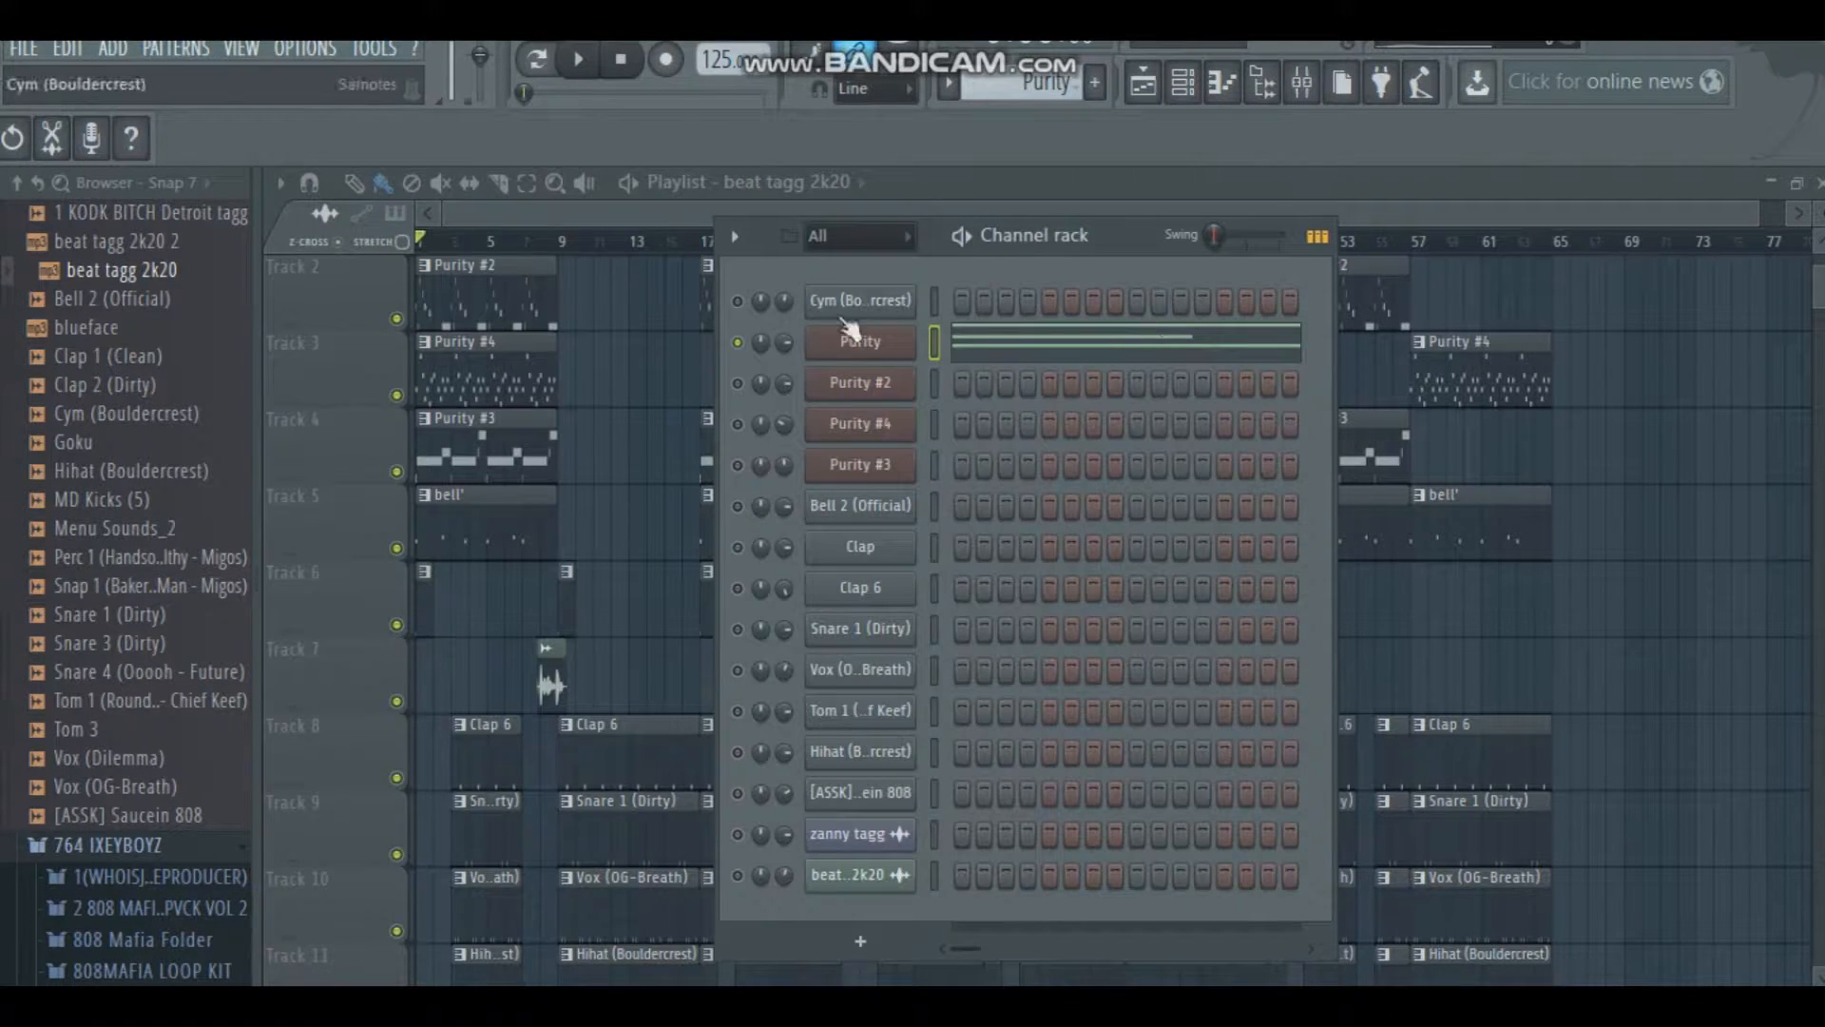
Step: Play the song with Purity soloed and view its chord notes in the piano roll
click(602, 73)
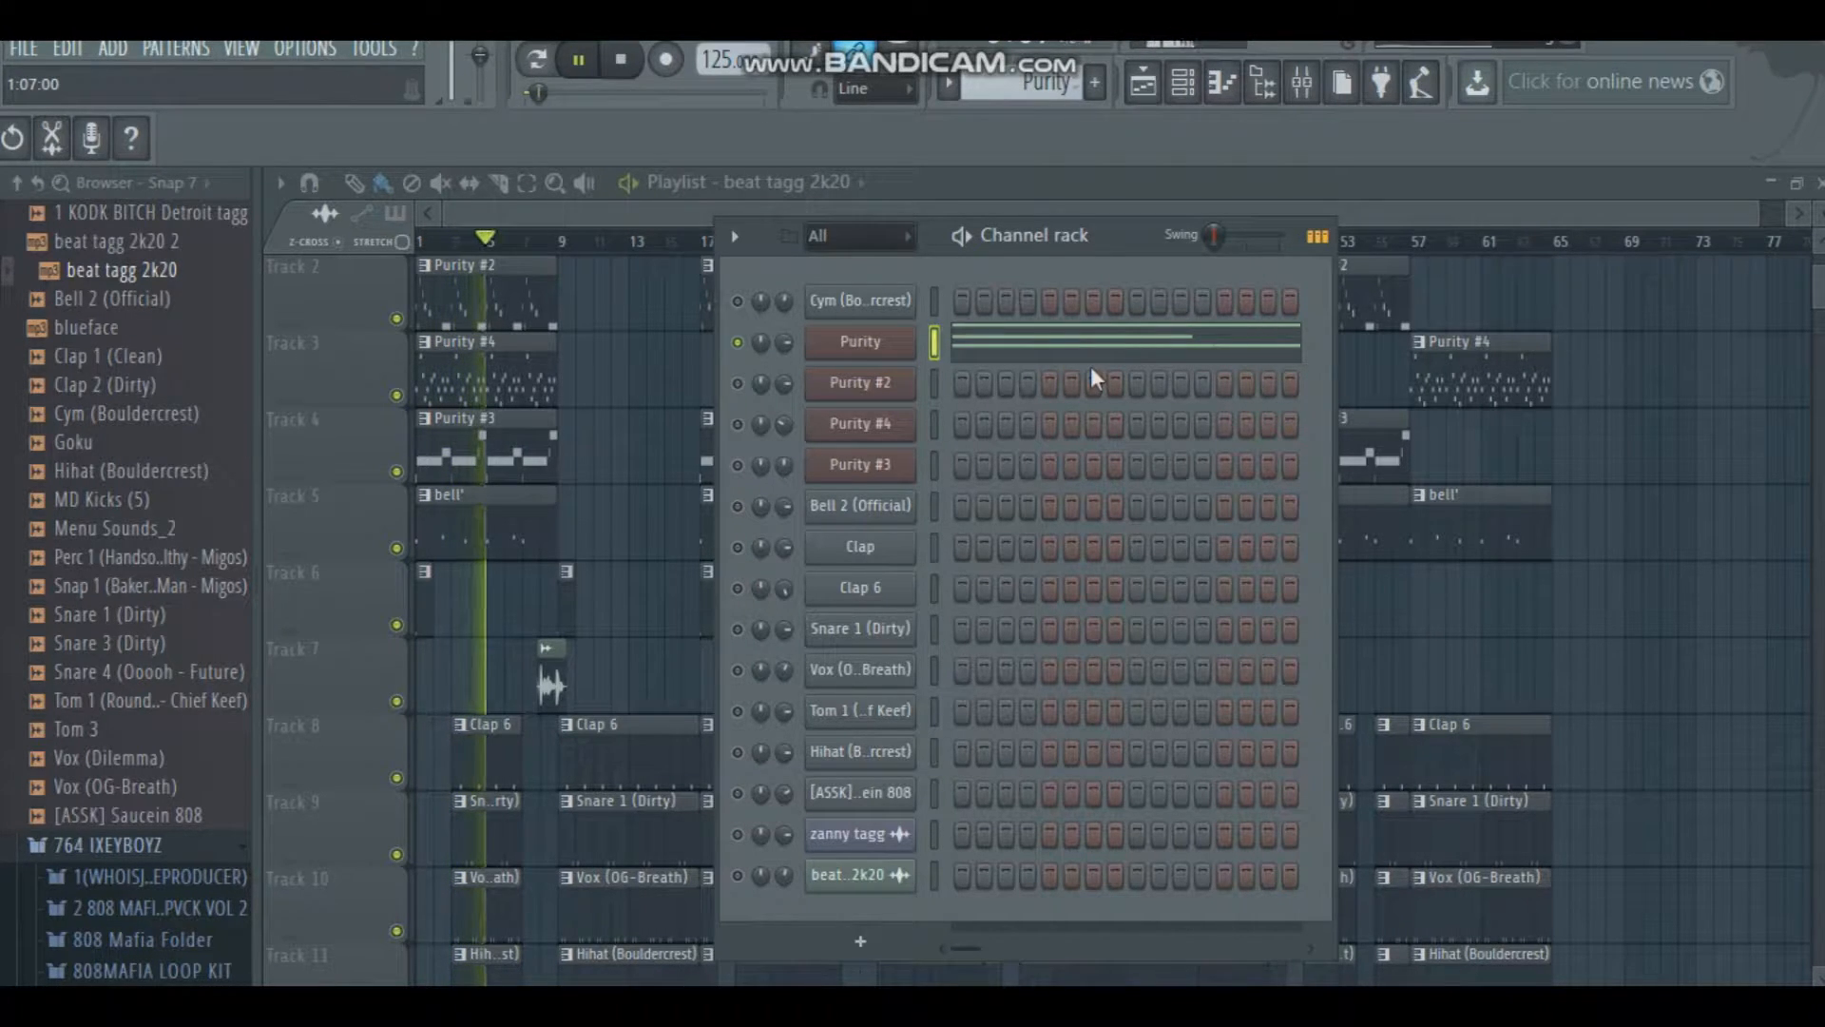
click(1110, 345)
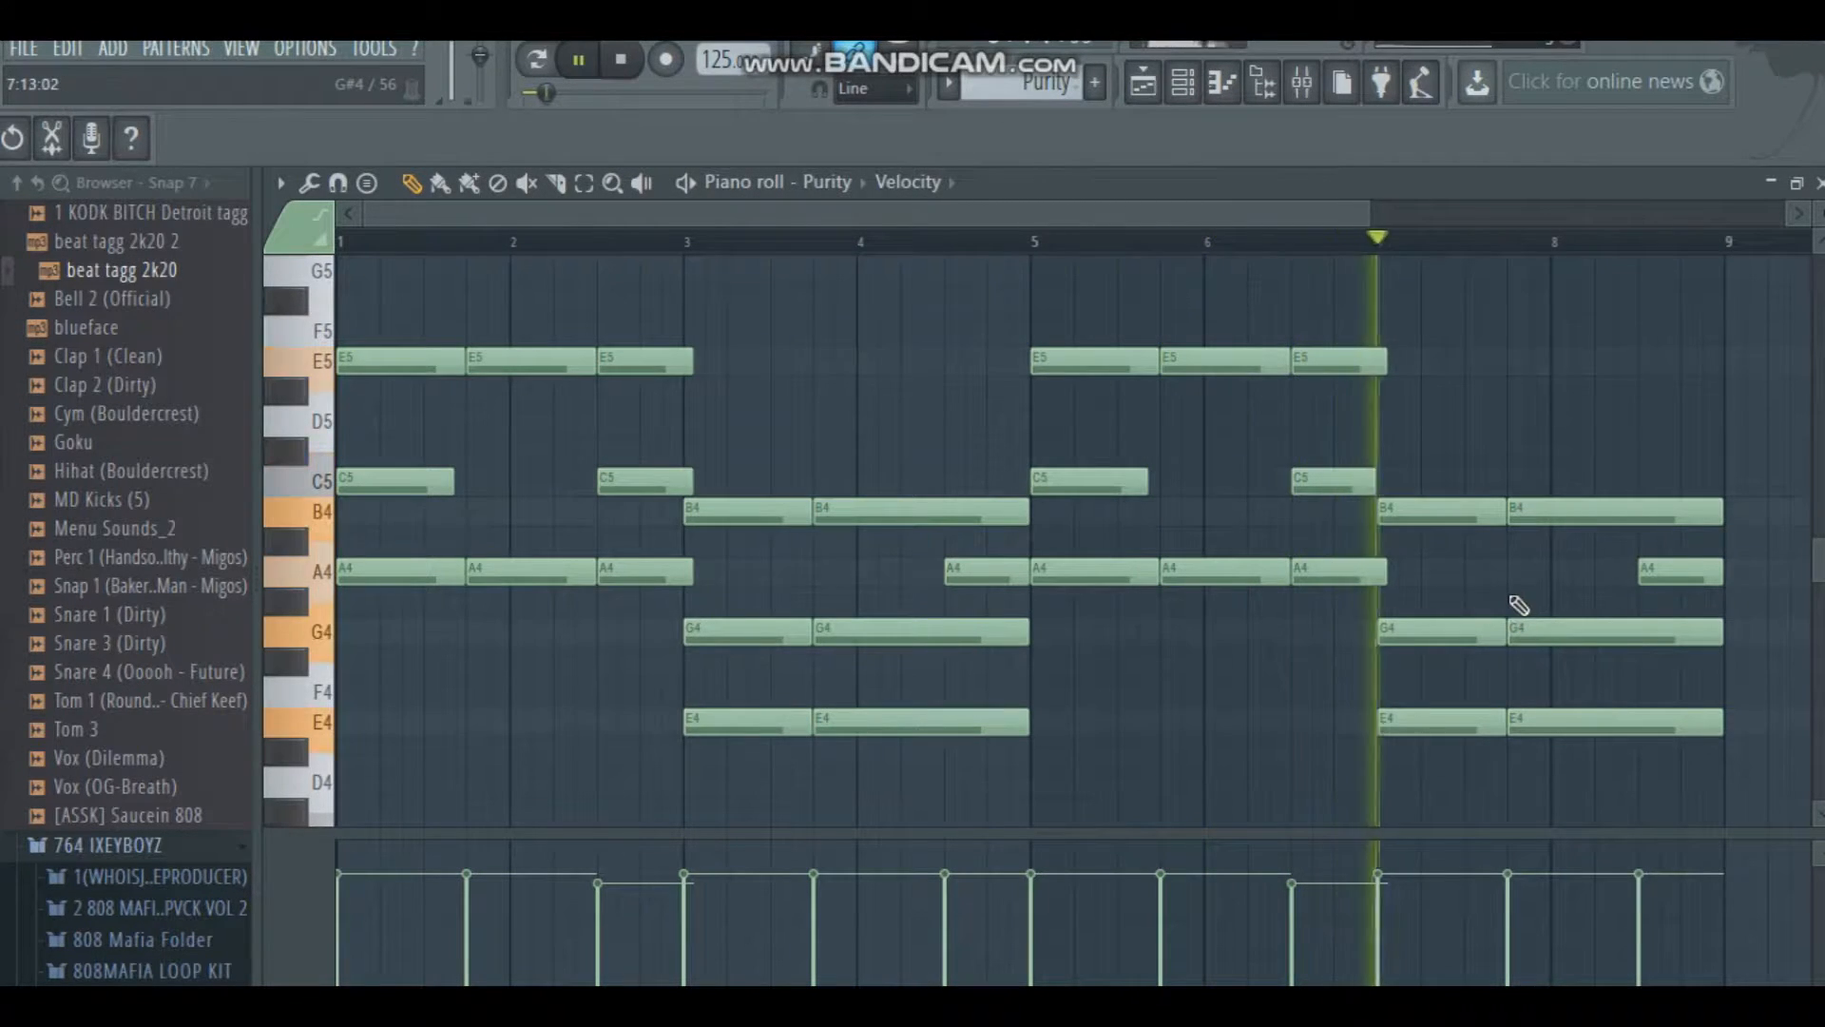
key(F6)
key(space)
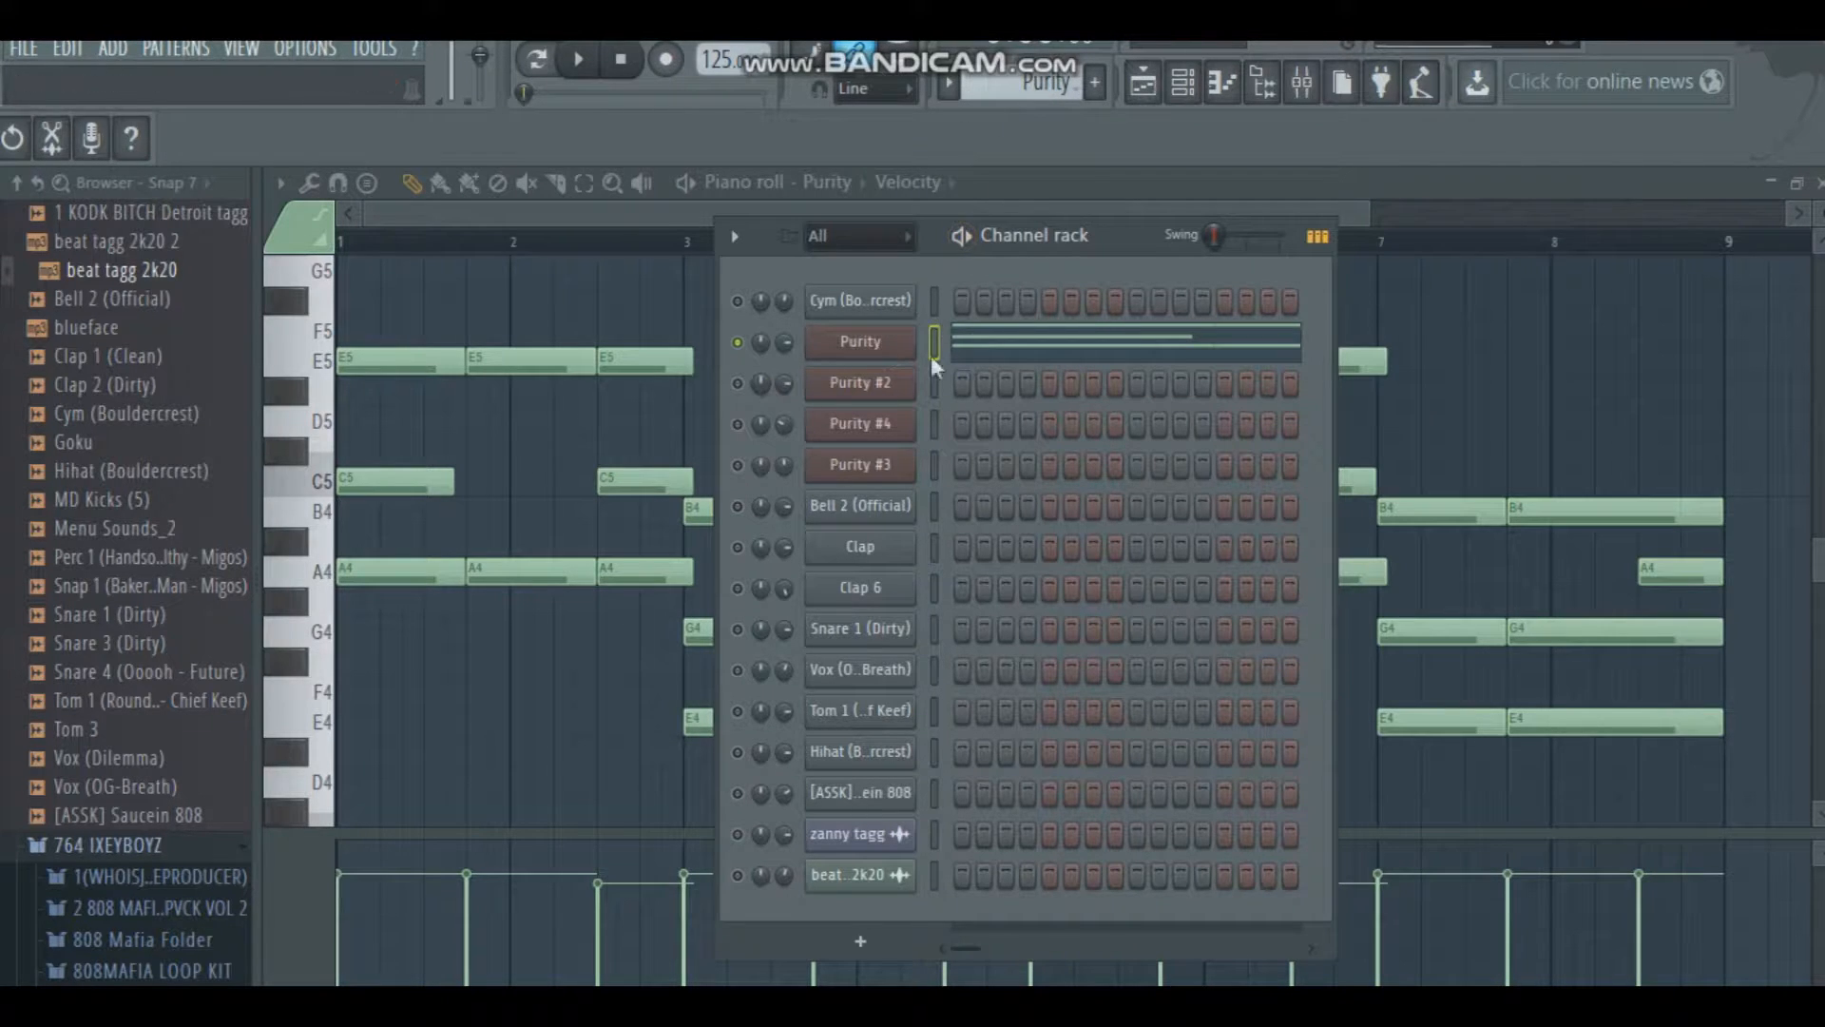
Step: Unmute Purity #2, switch to its pattern, and play it while viewing its instrument and piano roll notes
scroll(1031, 83, down, 1)
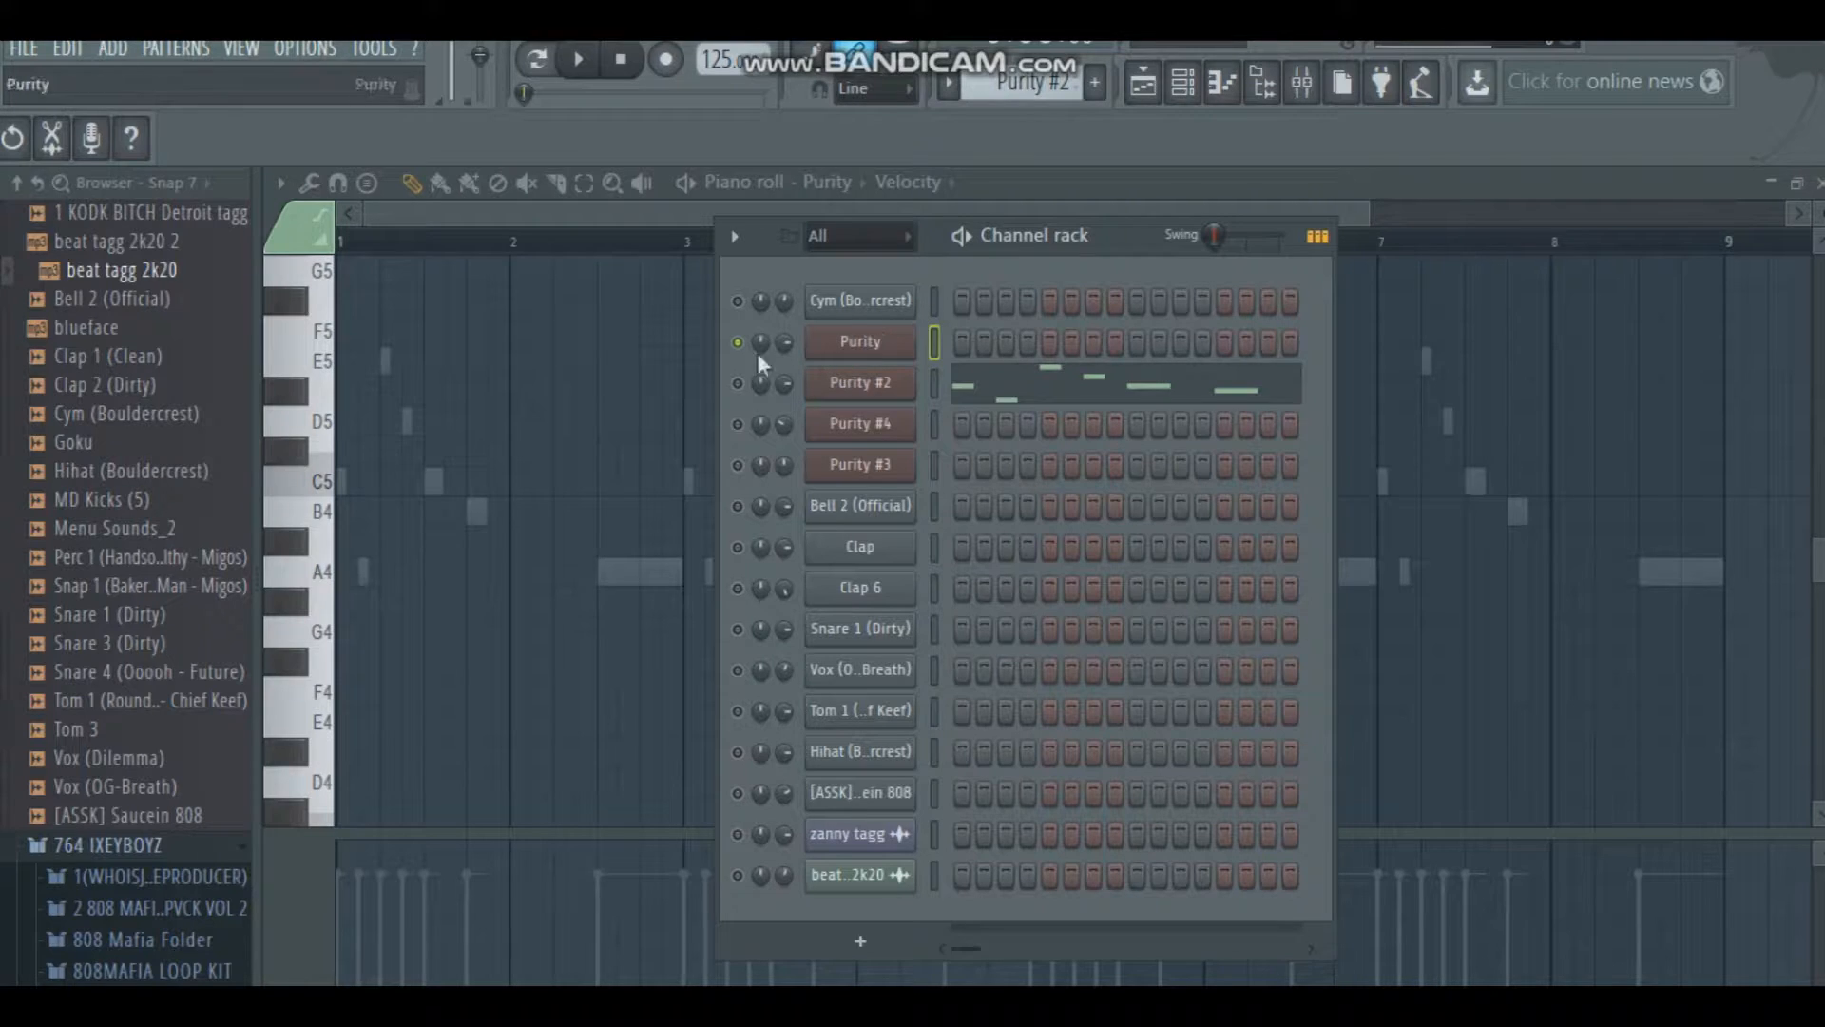
click(894, 385)
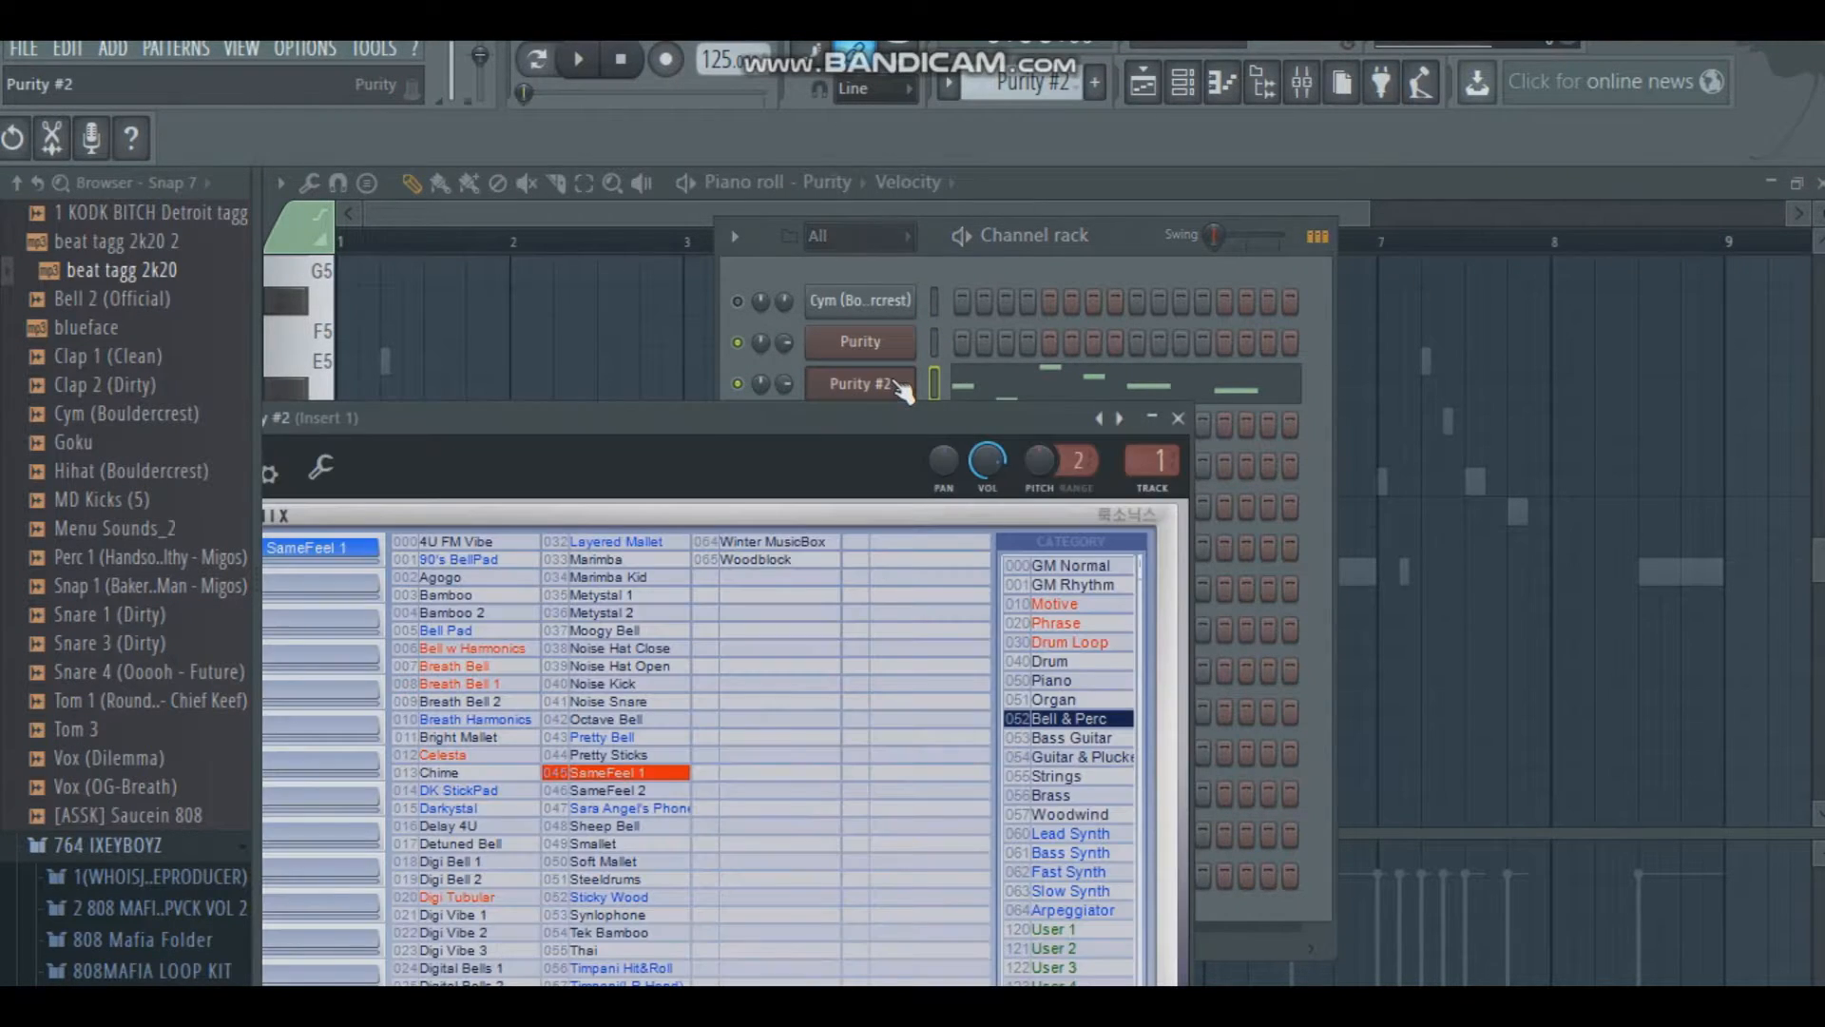
key(space)
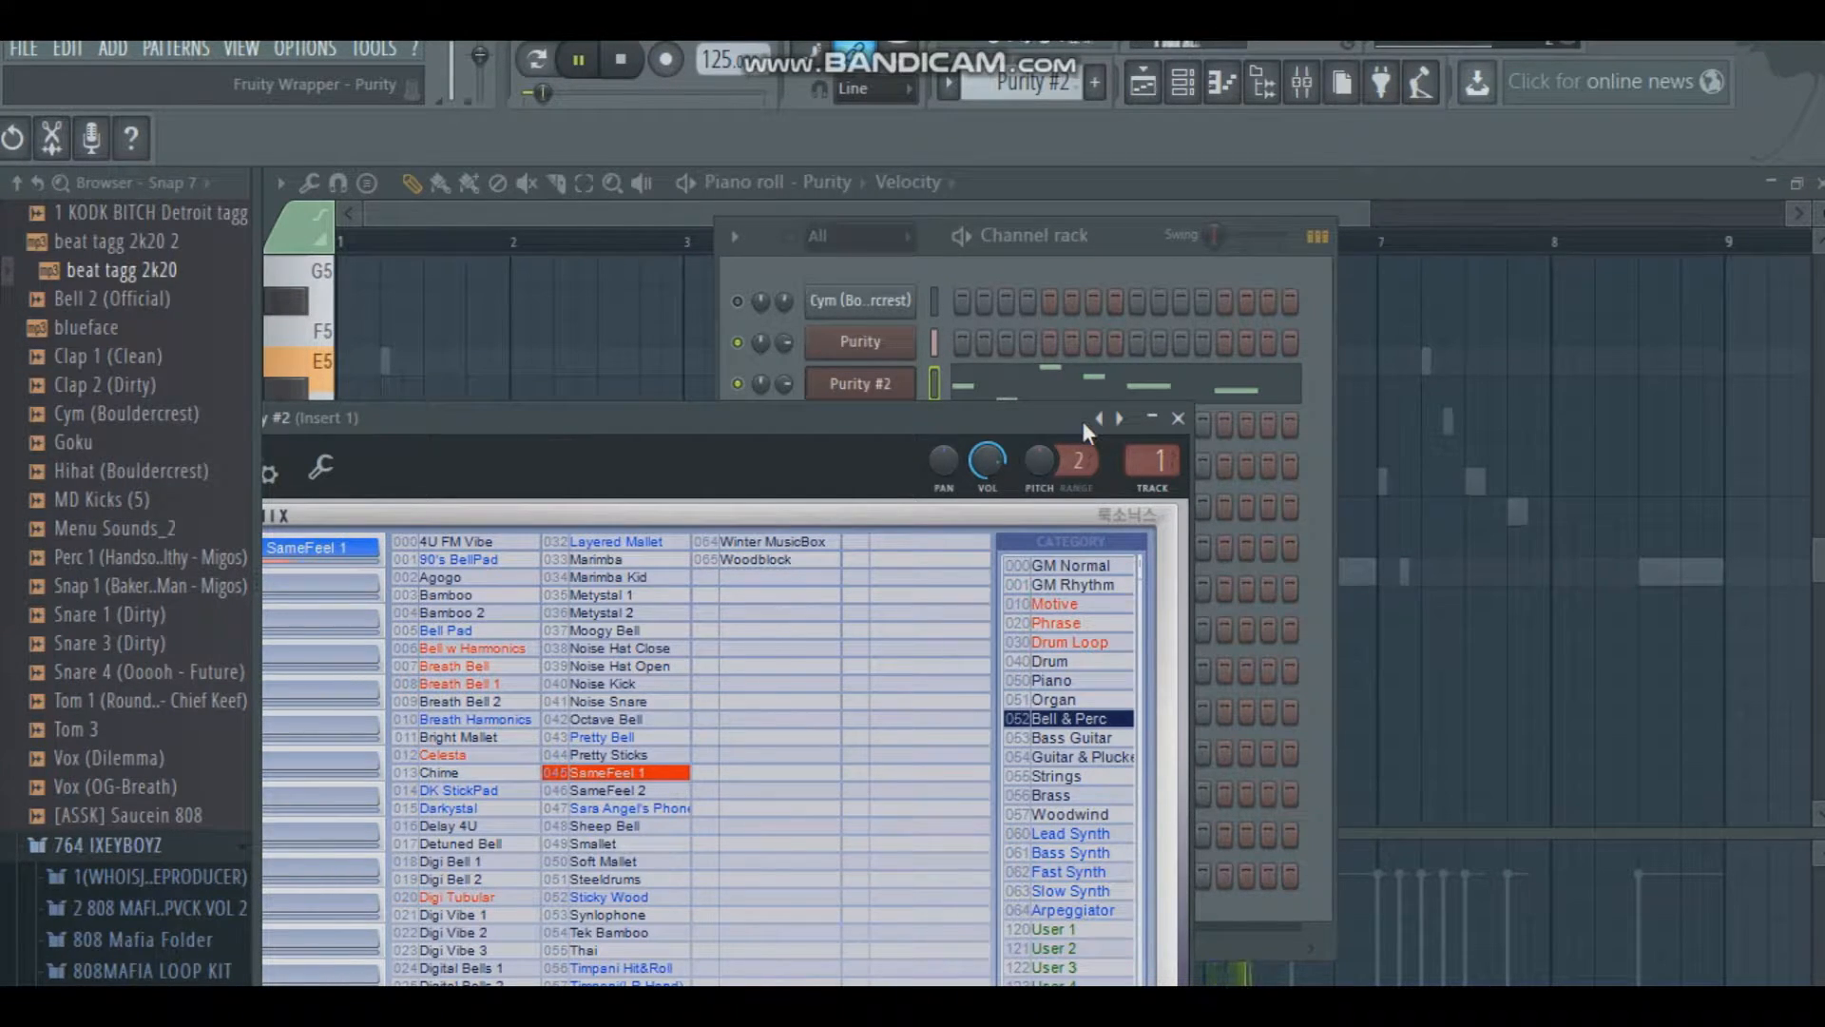
click(1121, 395)
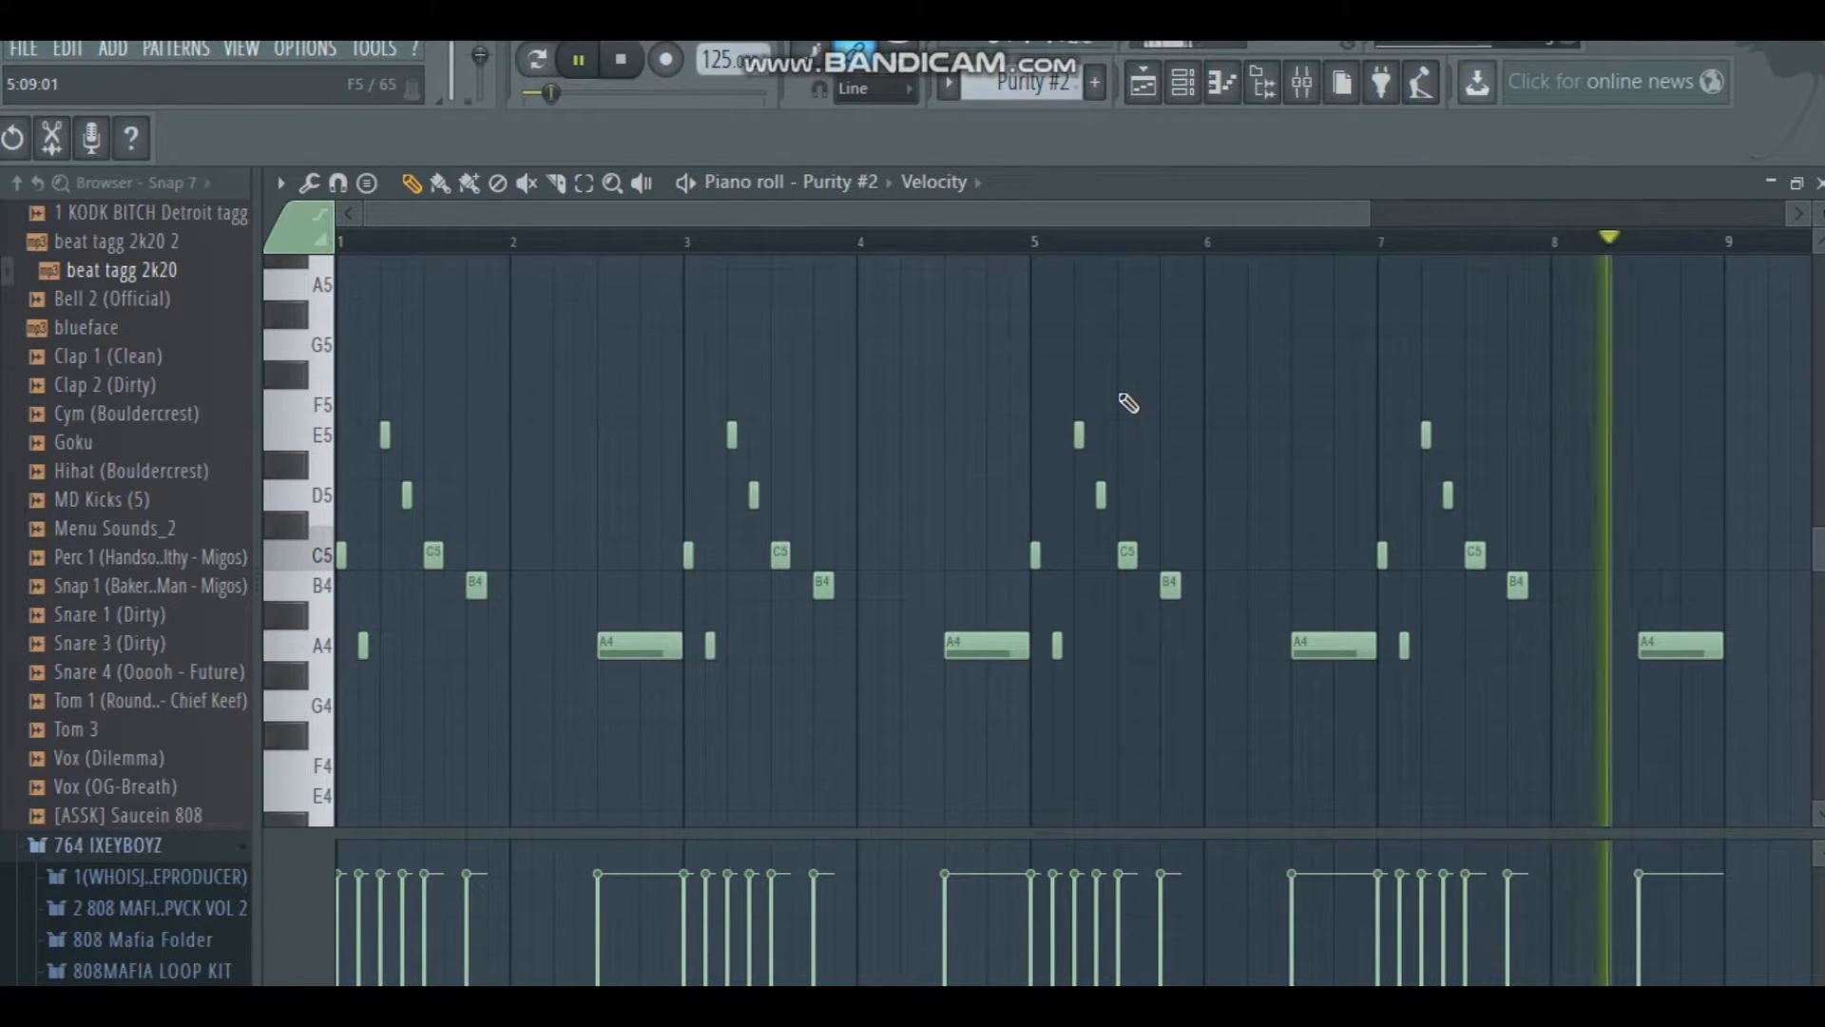
key(space)
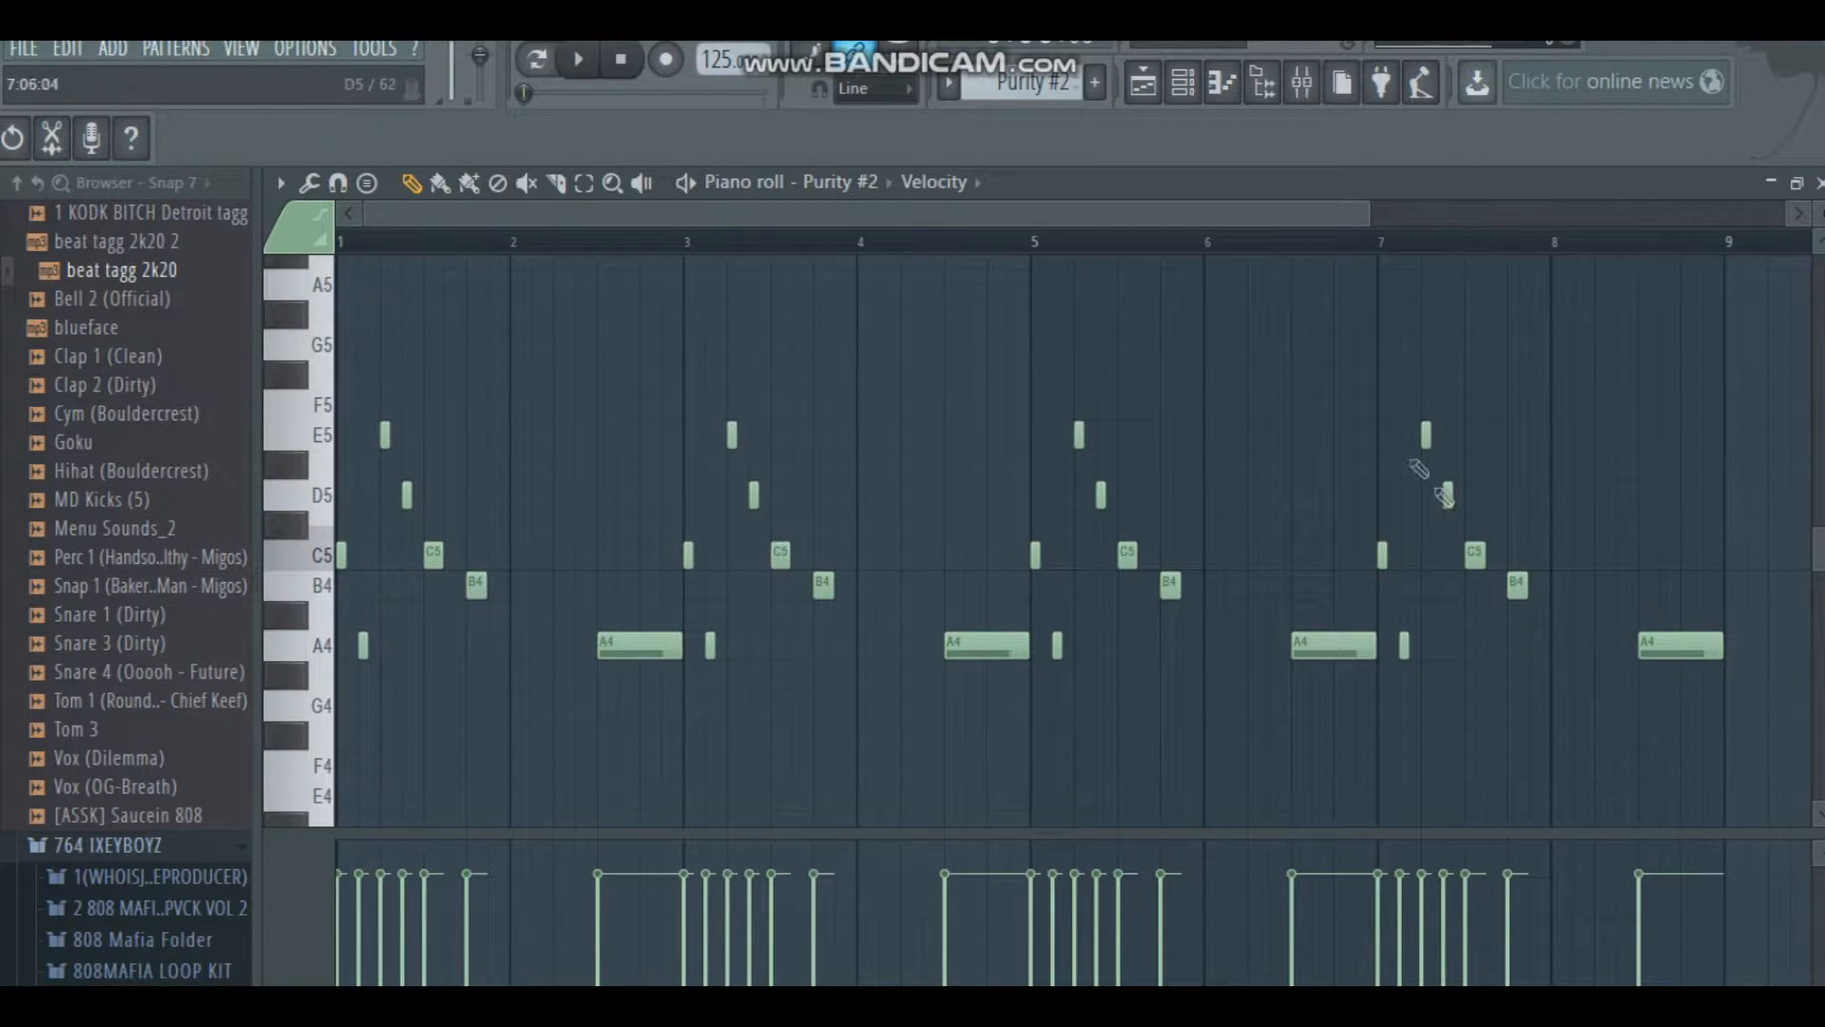
Step: Unmute Purity #4, switch to its pattern, and play it while viewing its notes in the piano roll
click(1182, 83)
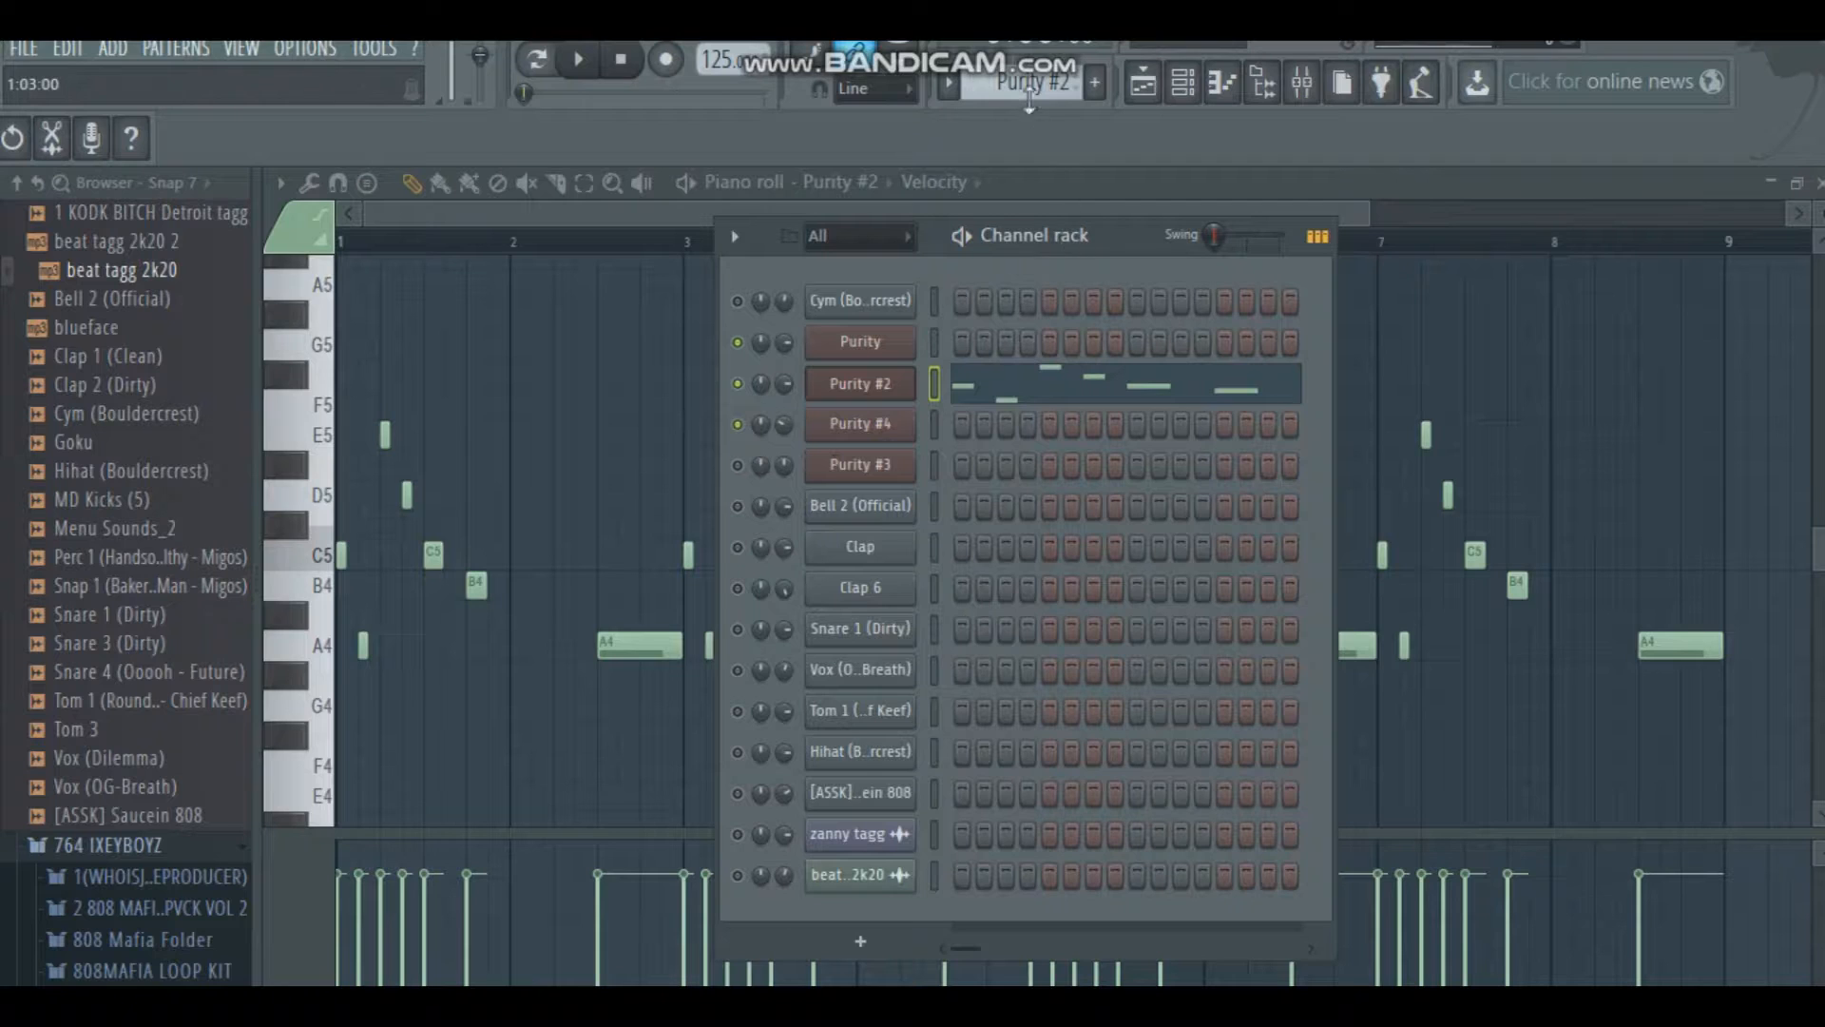
scroll(1031, 100, down, 2)
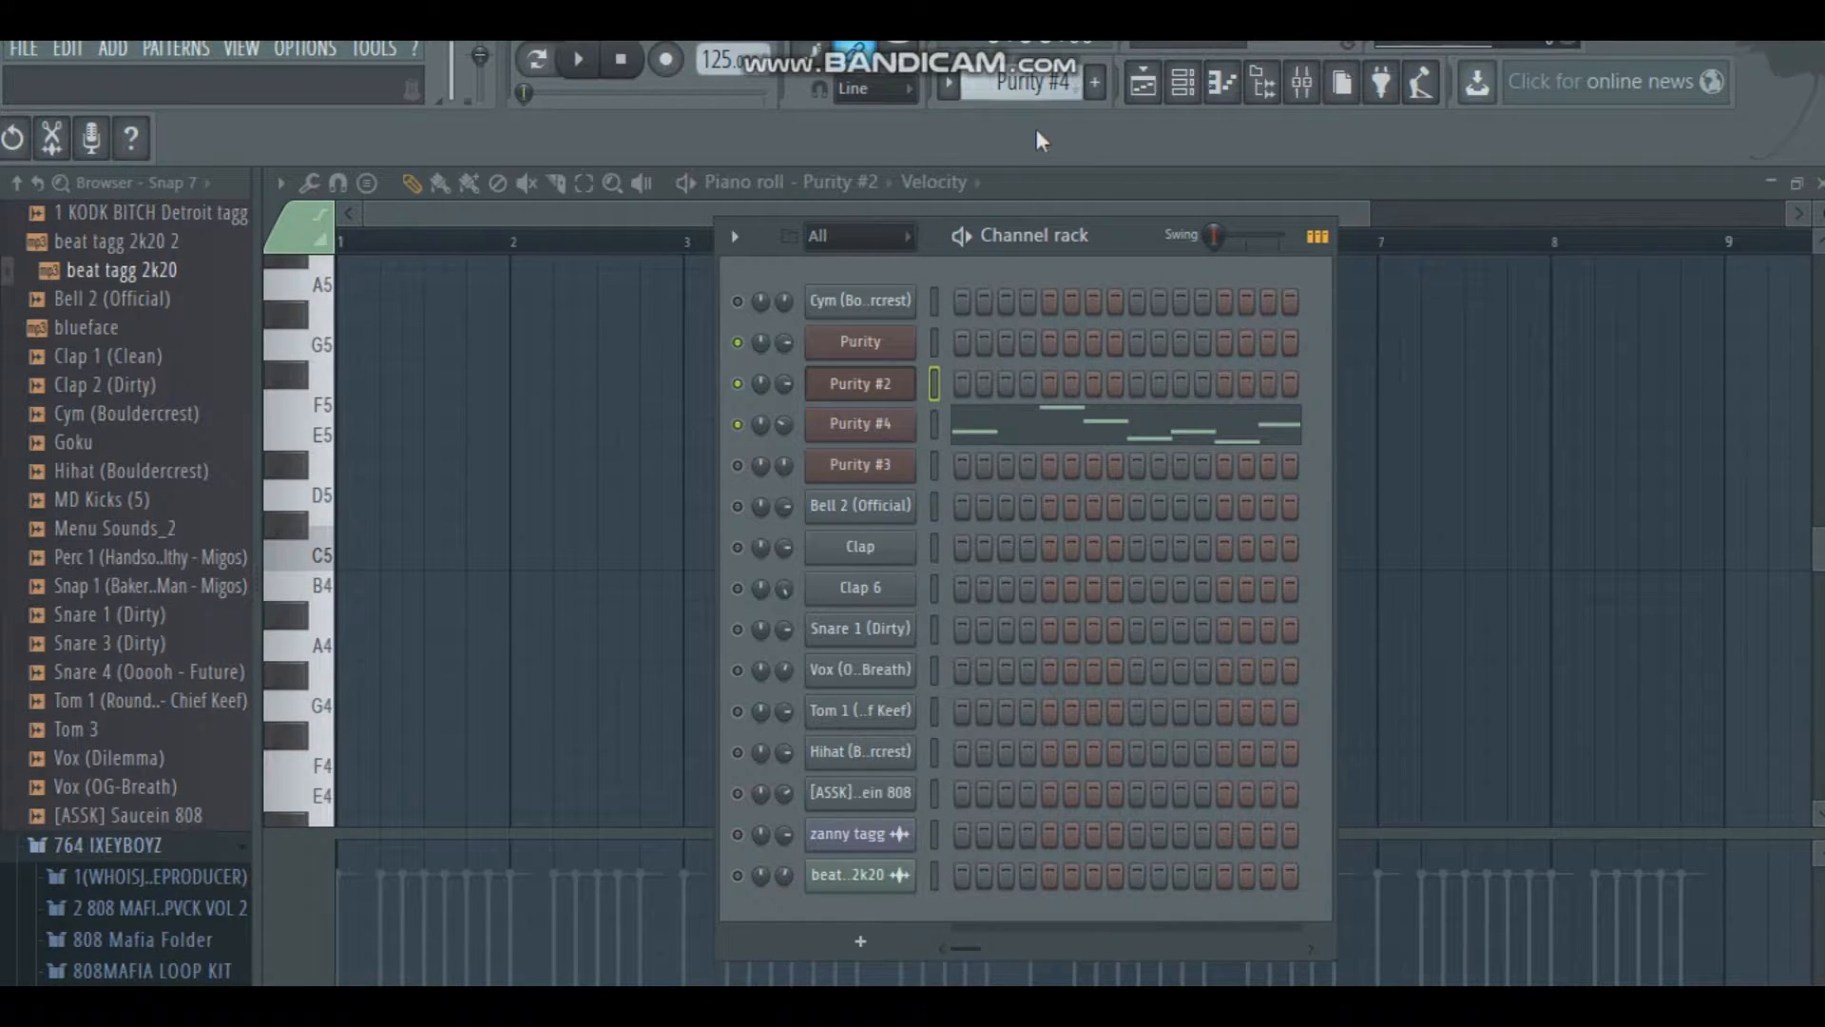
click(1017, 442)
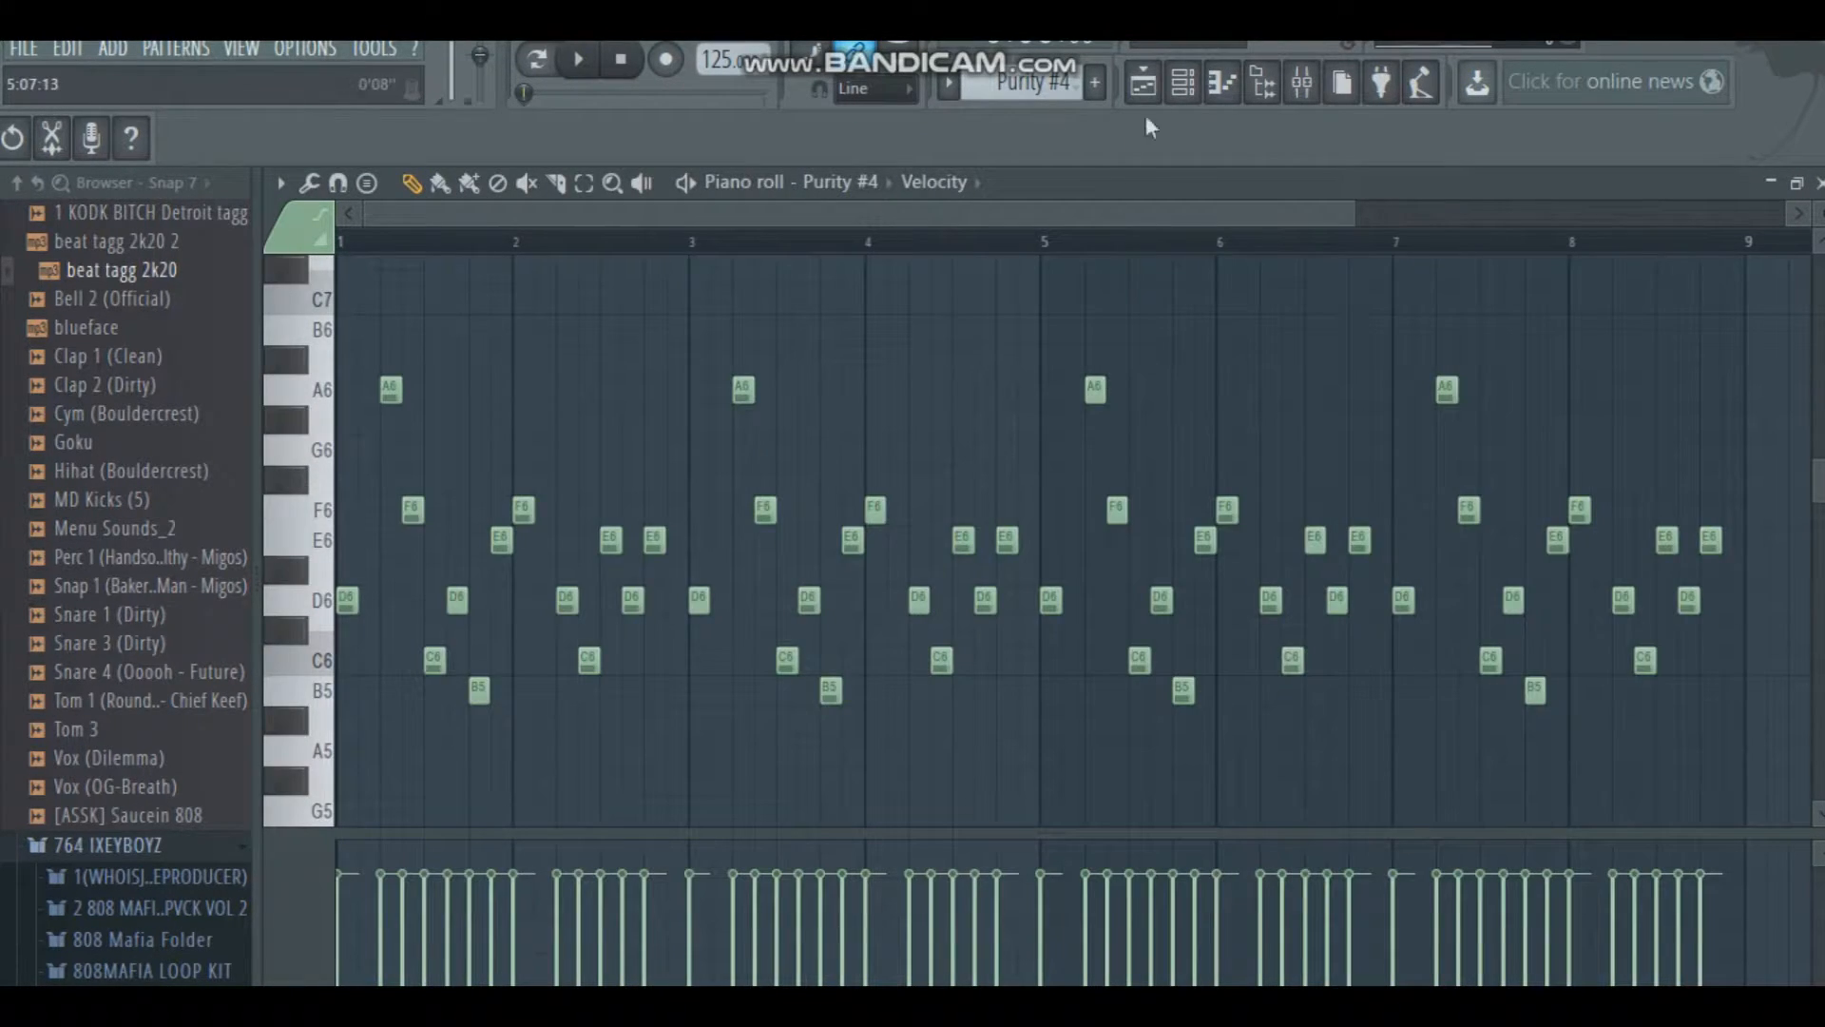
click(1143, 83)
click(1183, 82)
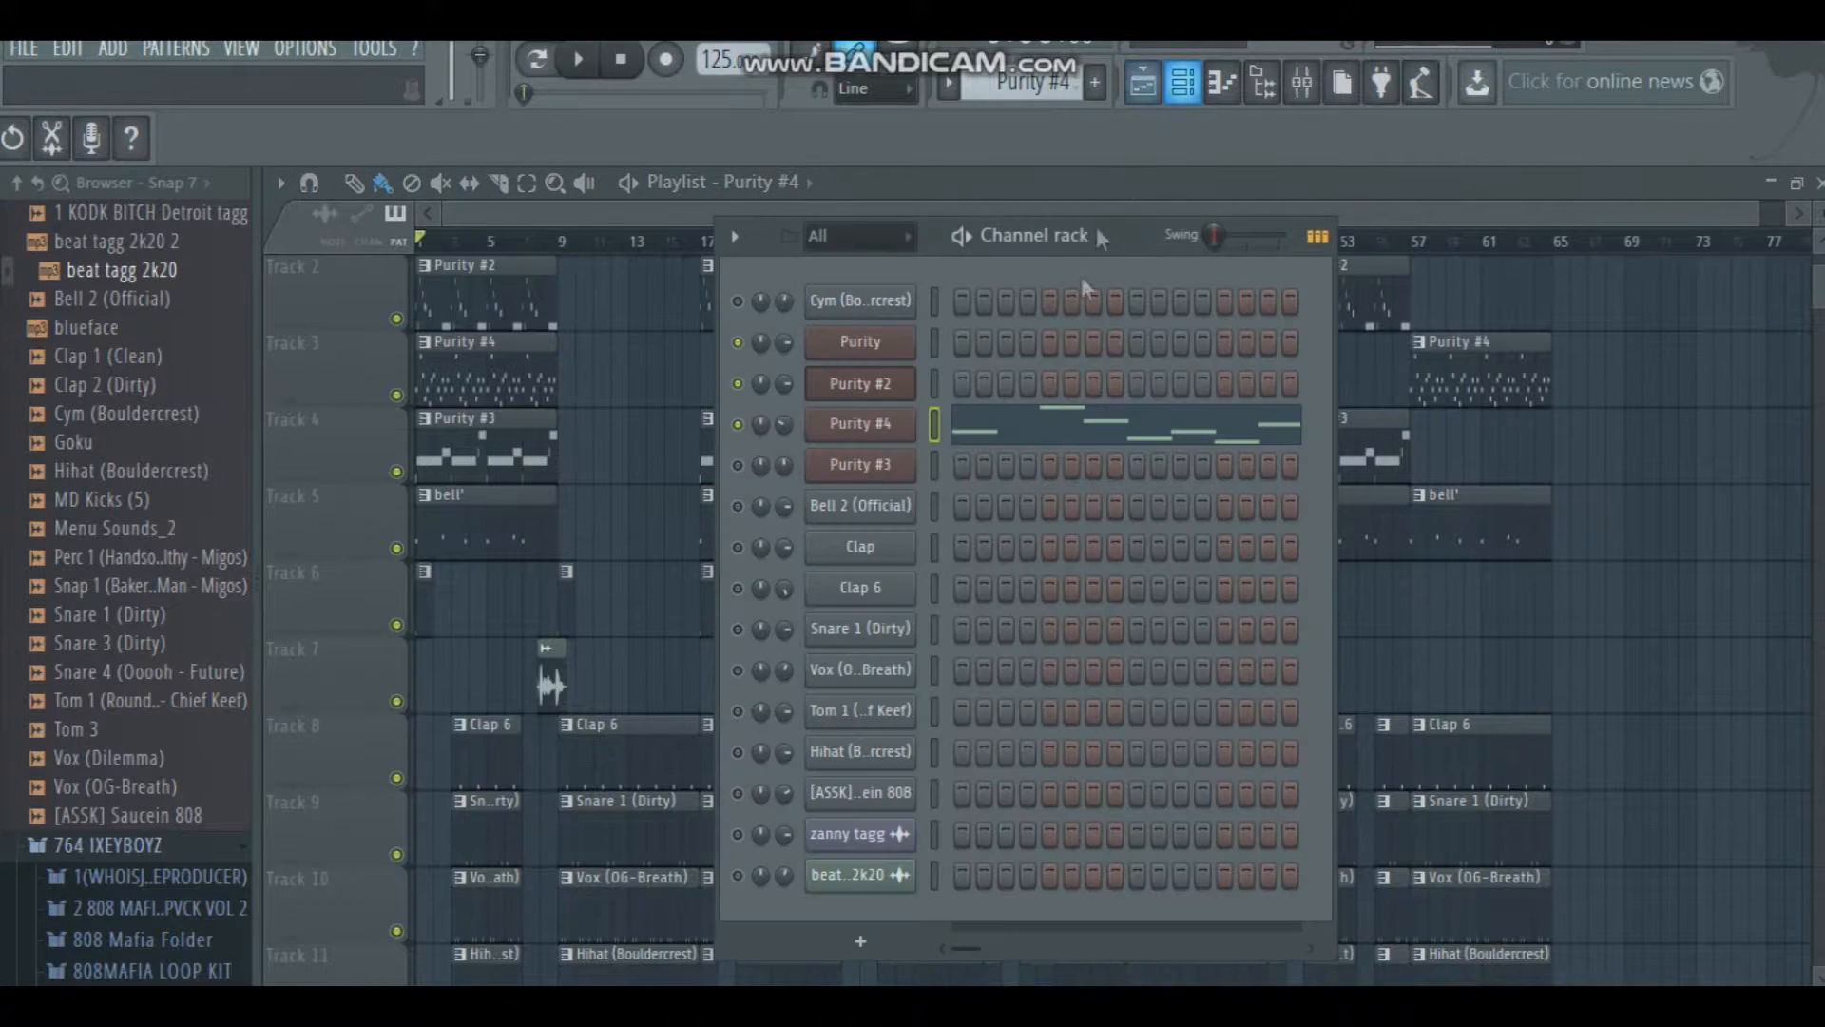
click(1011, 429)
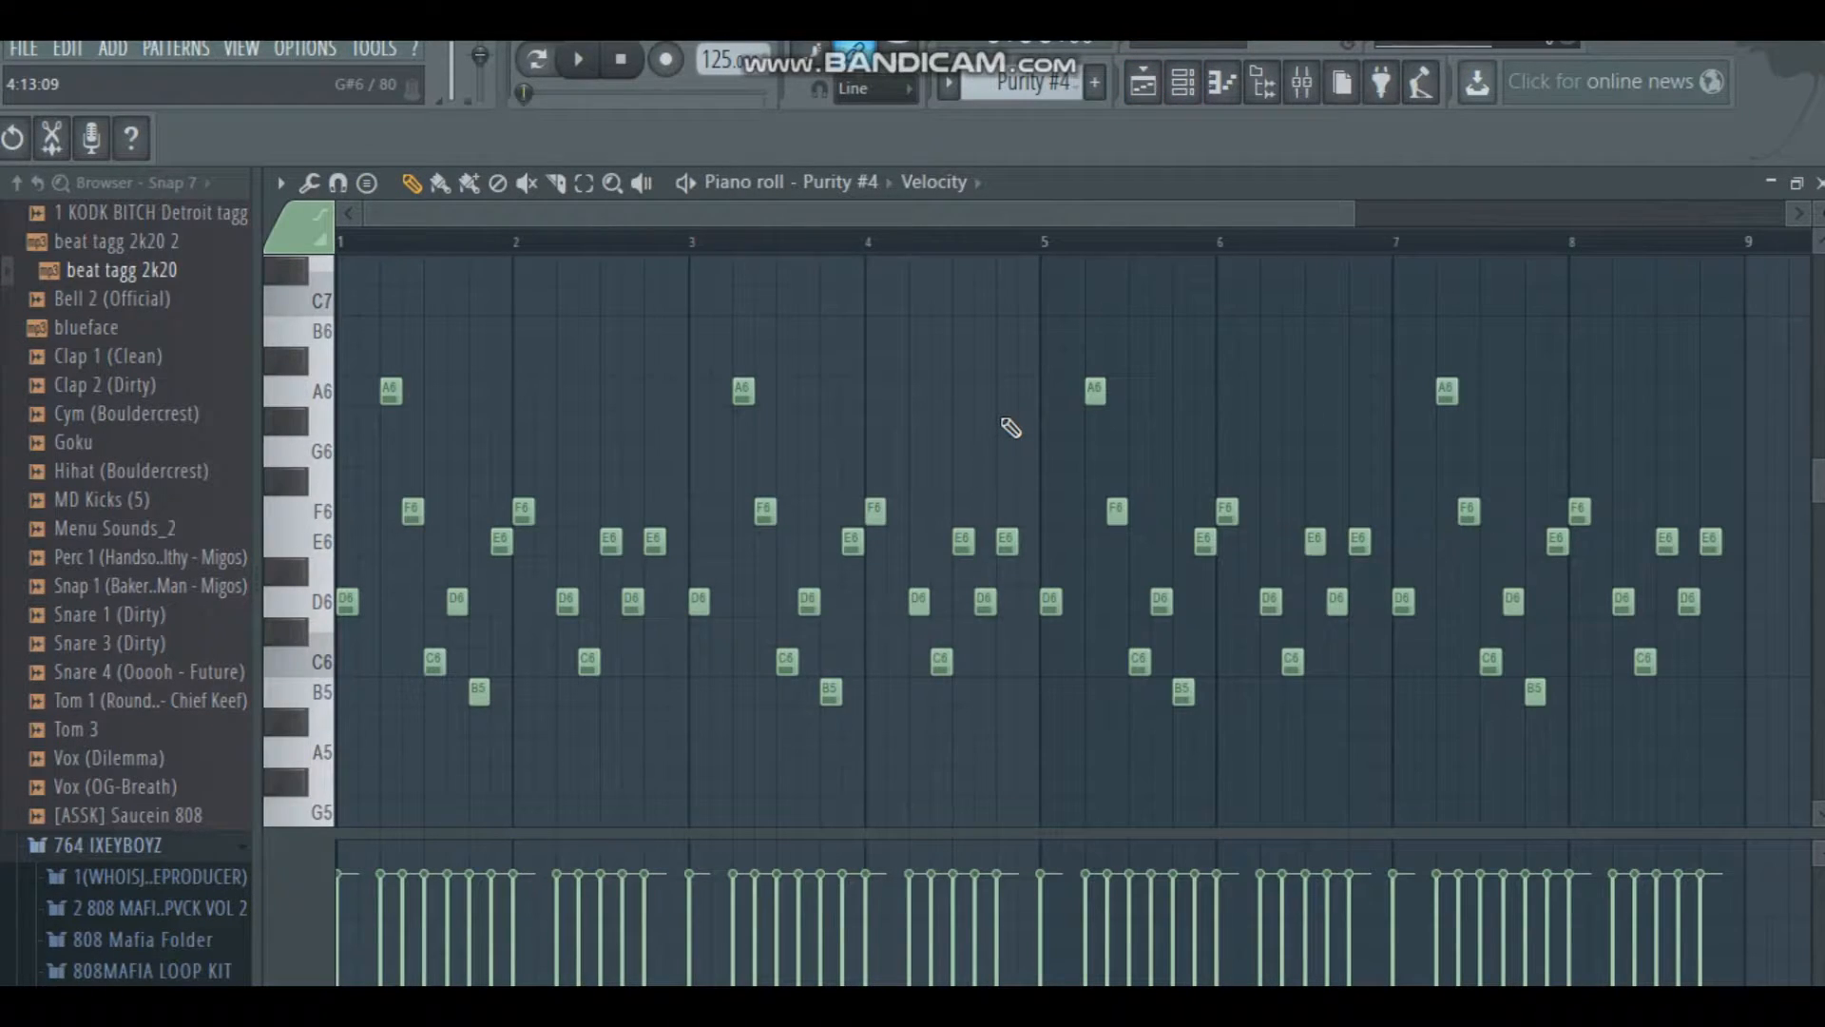
key(space)
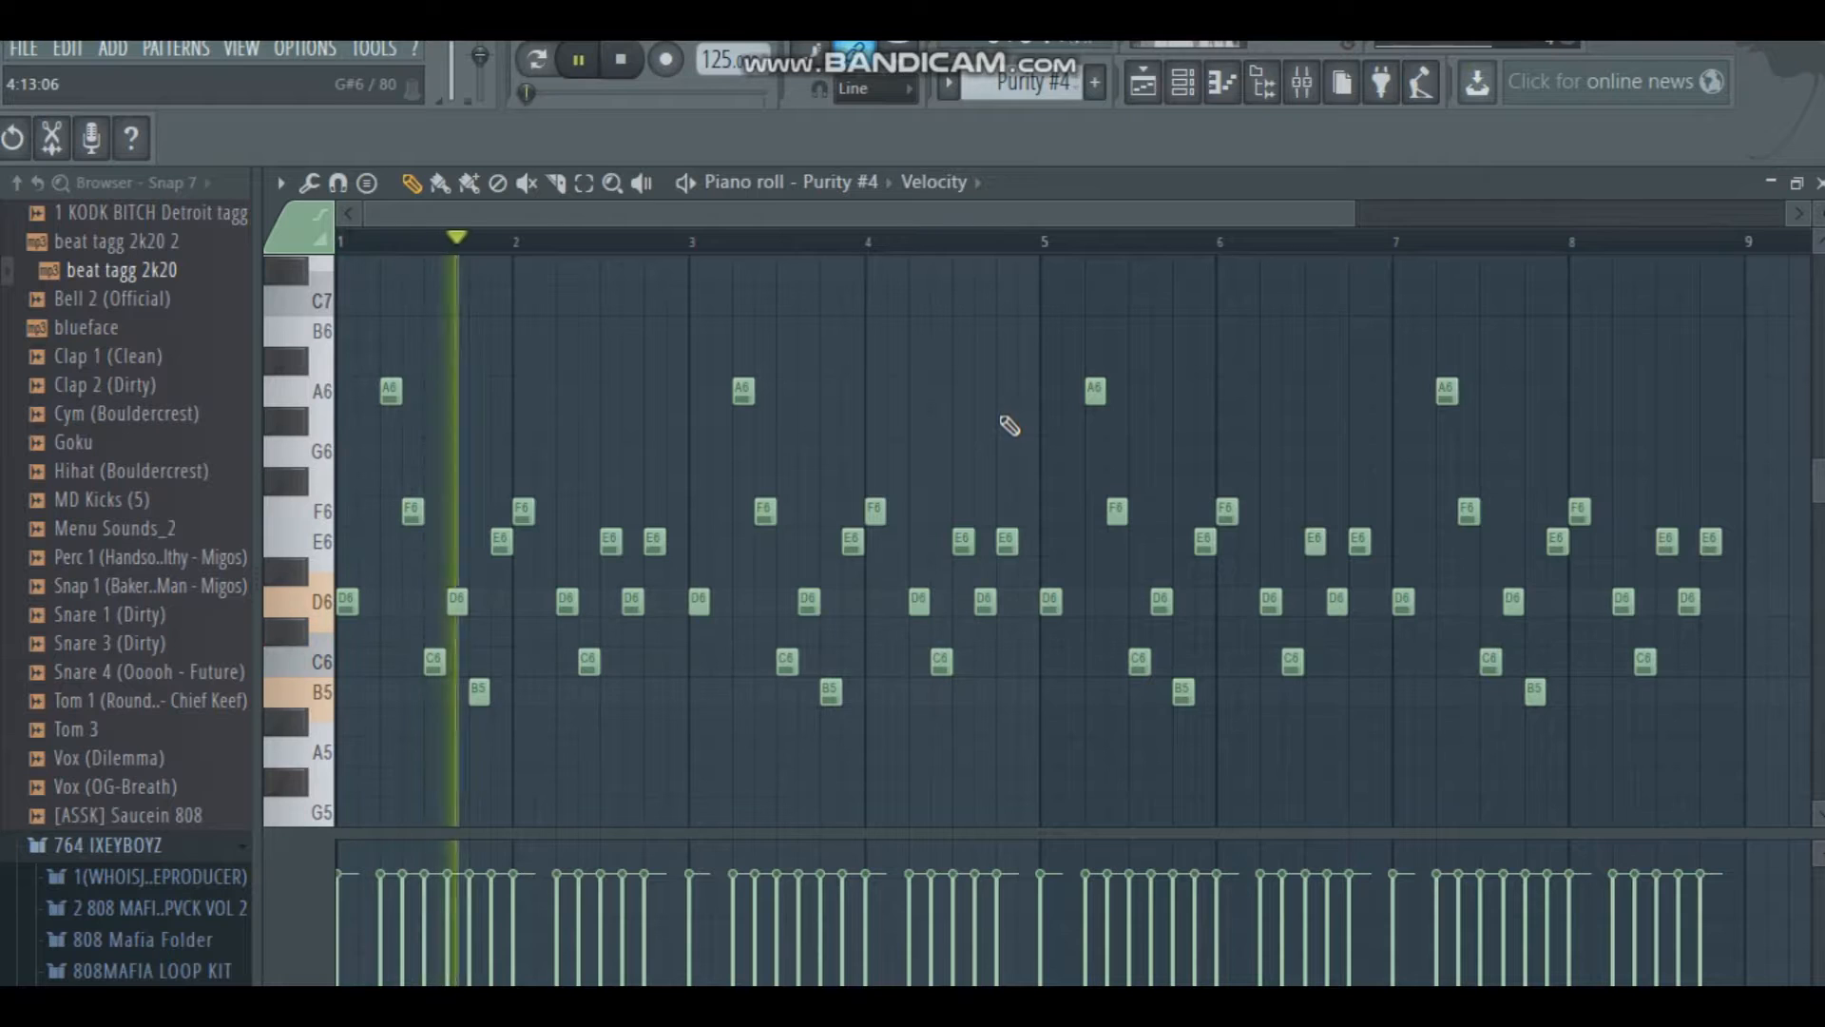
Step: Compare playback of the melody layers with Purity #2 muted and unmuted in the channel rack
click(1183, 86)
click(738, 383)
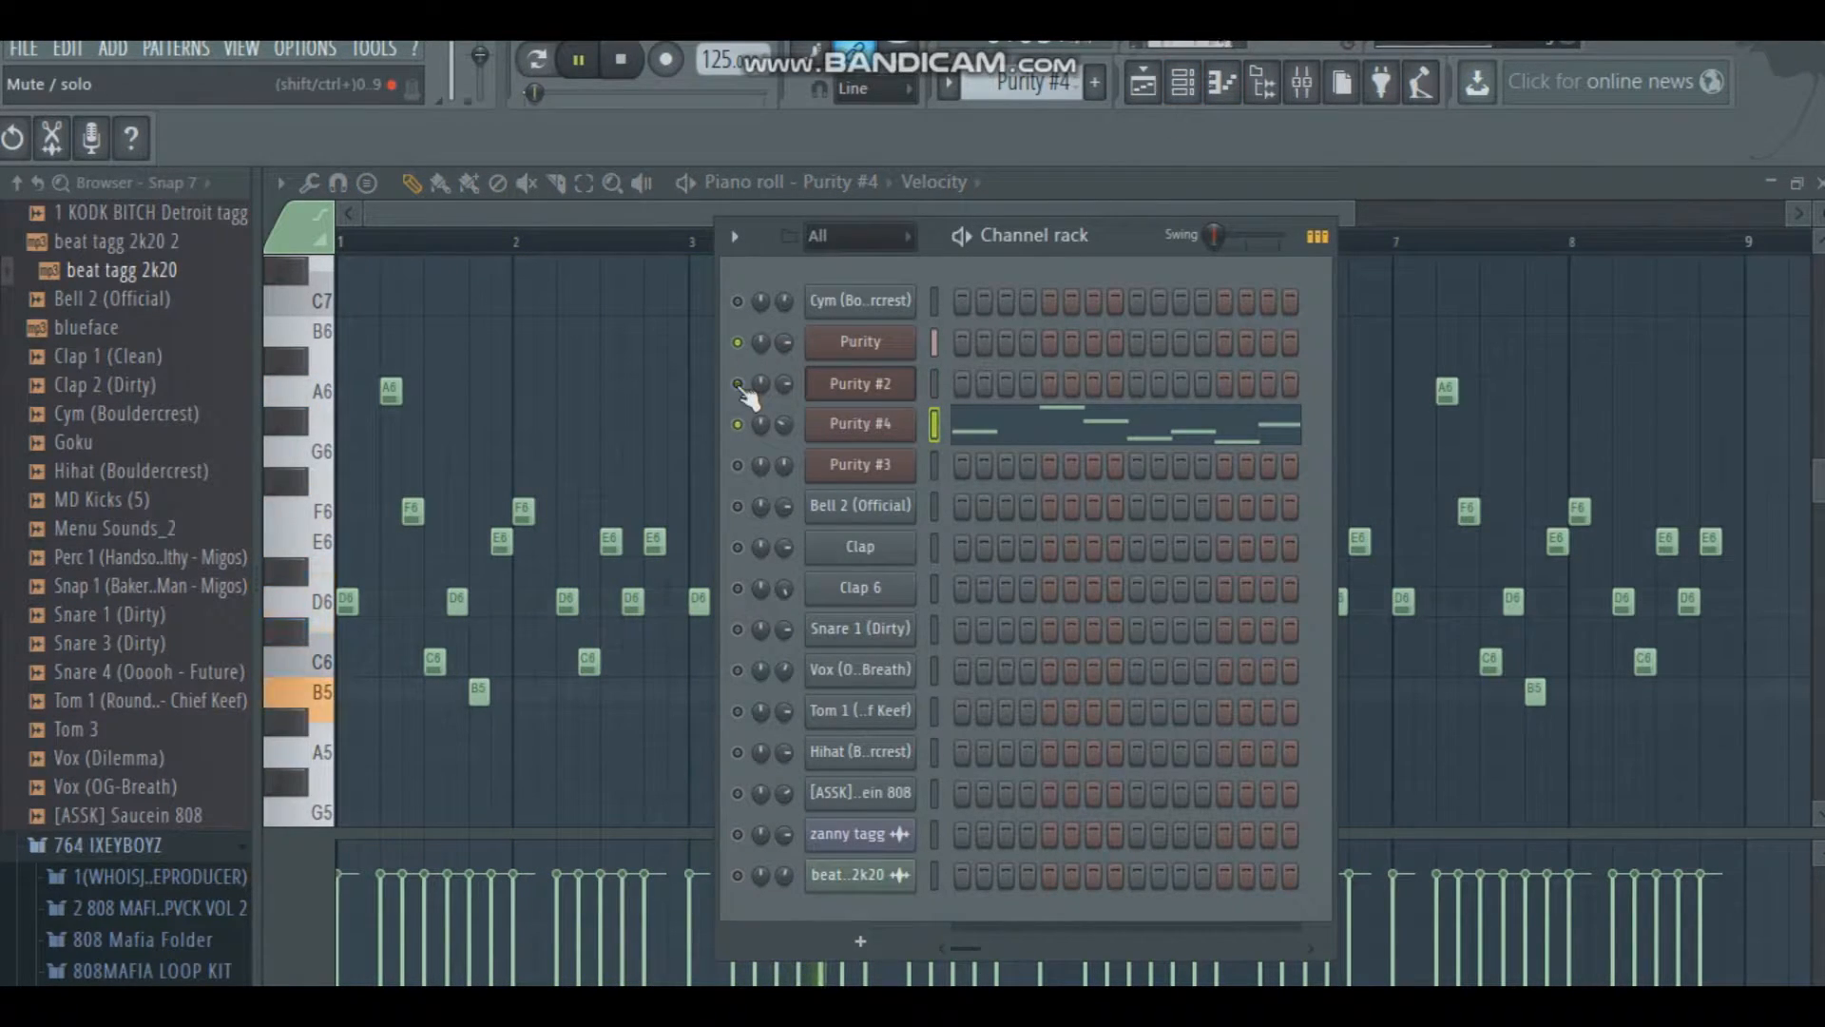
key(space)
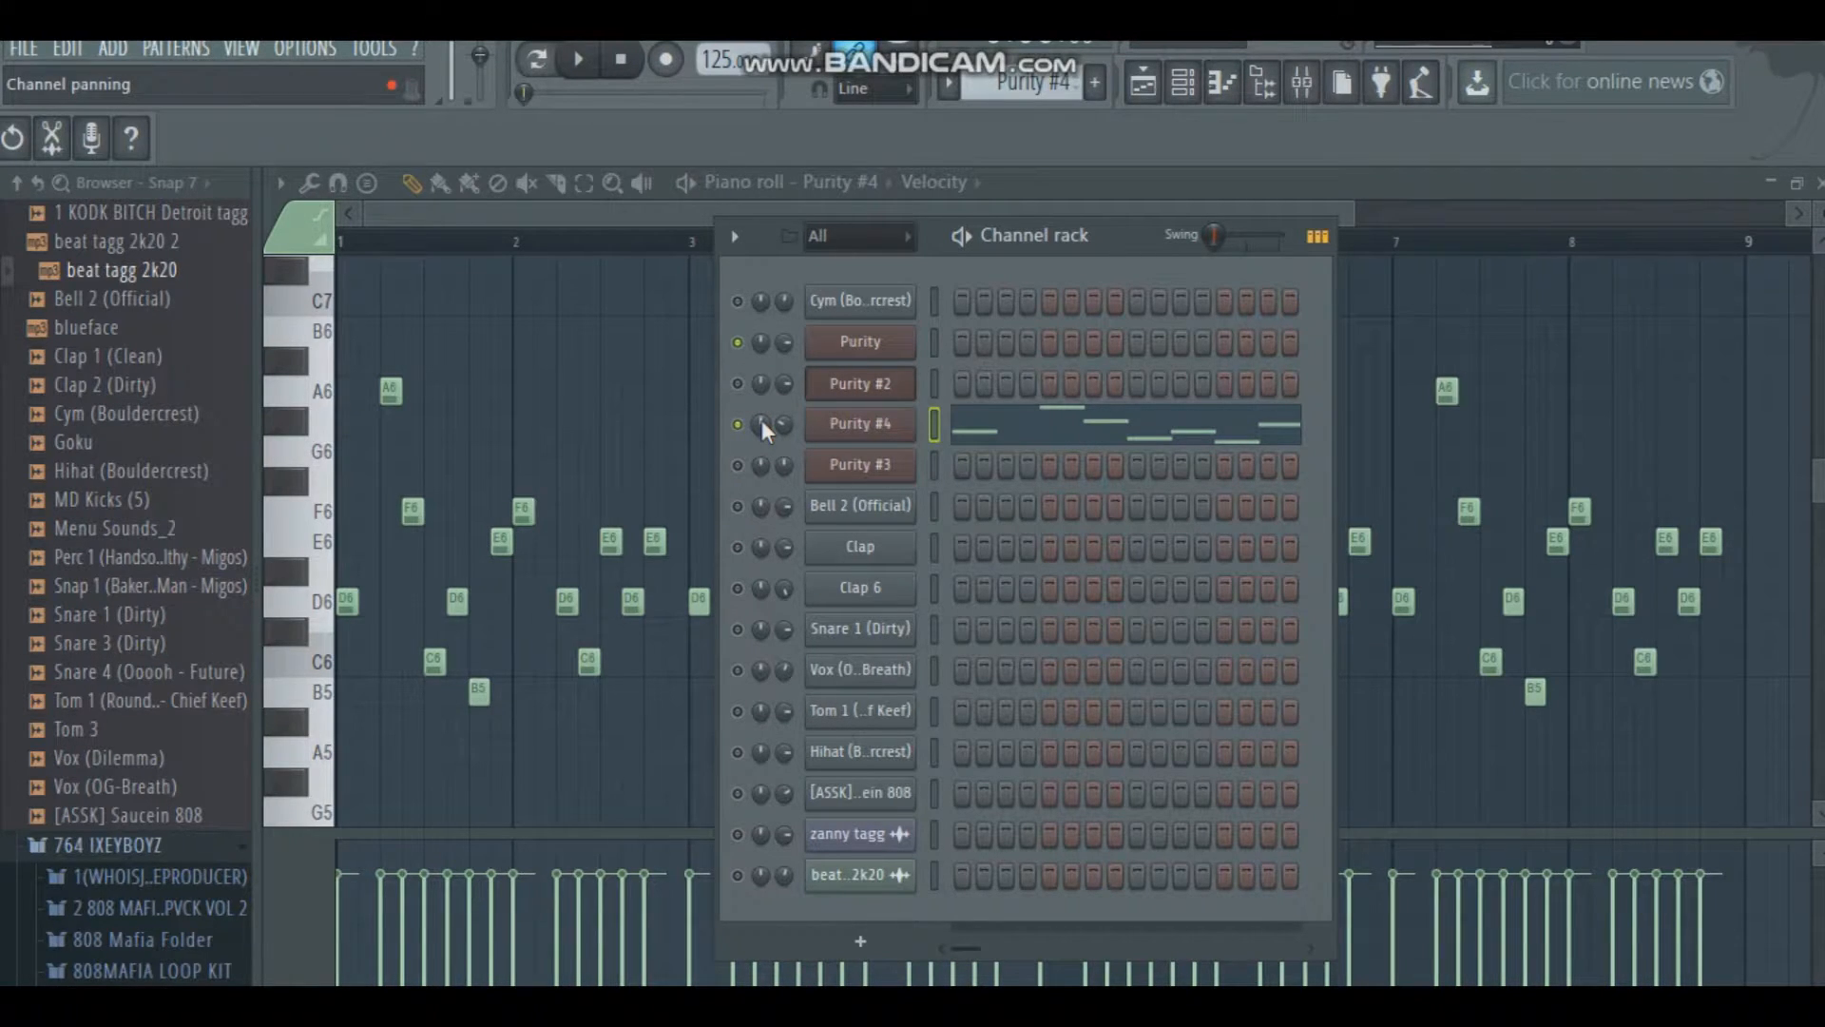
key(space)
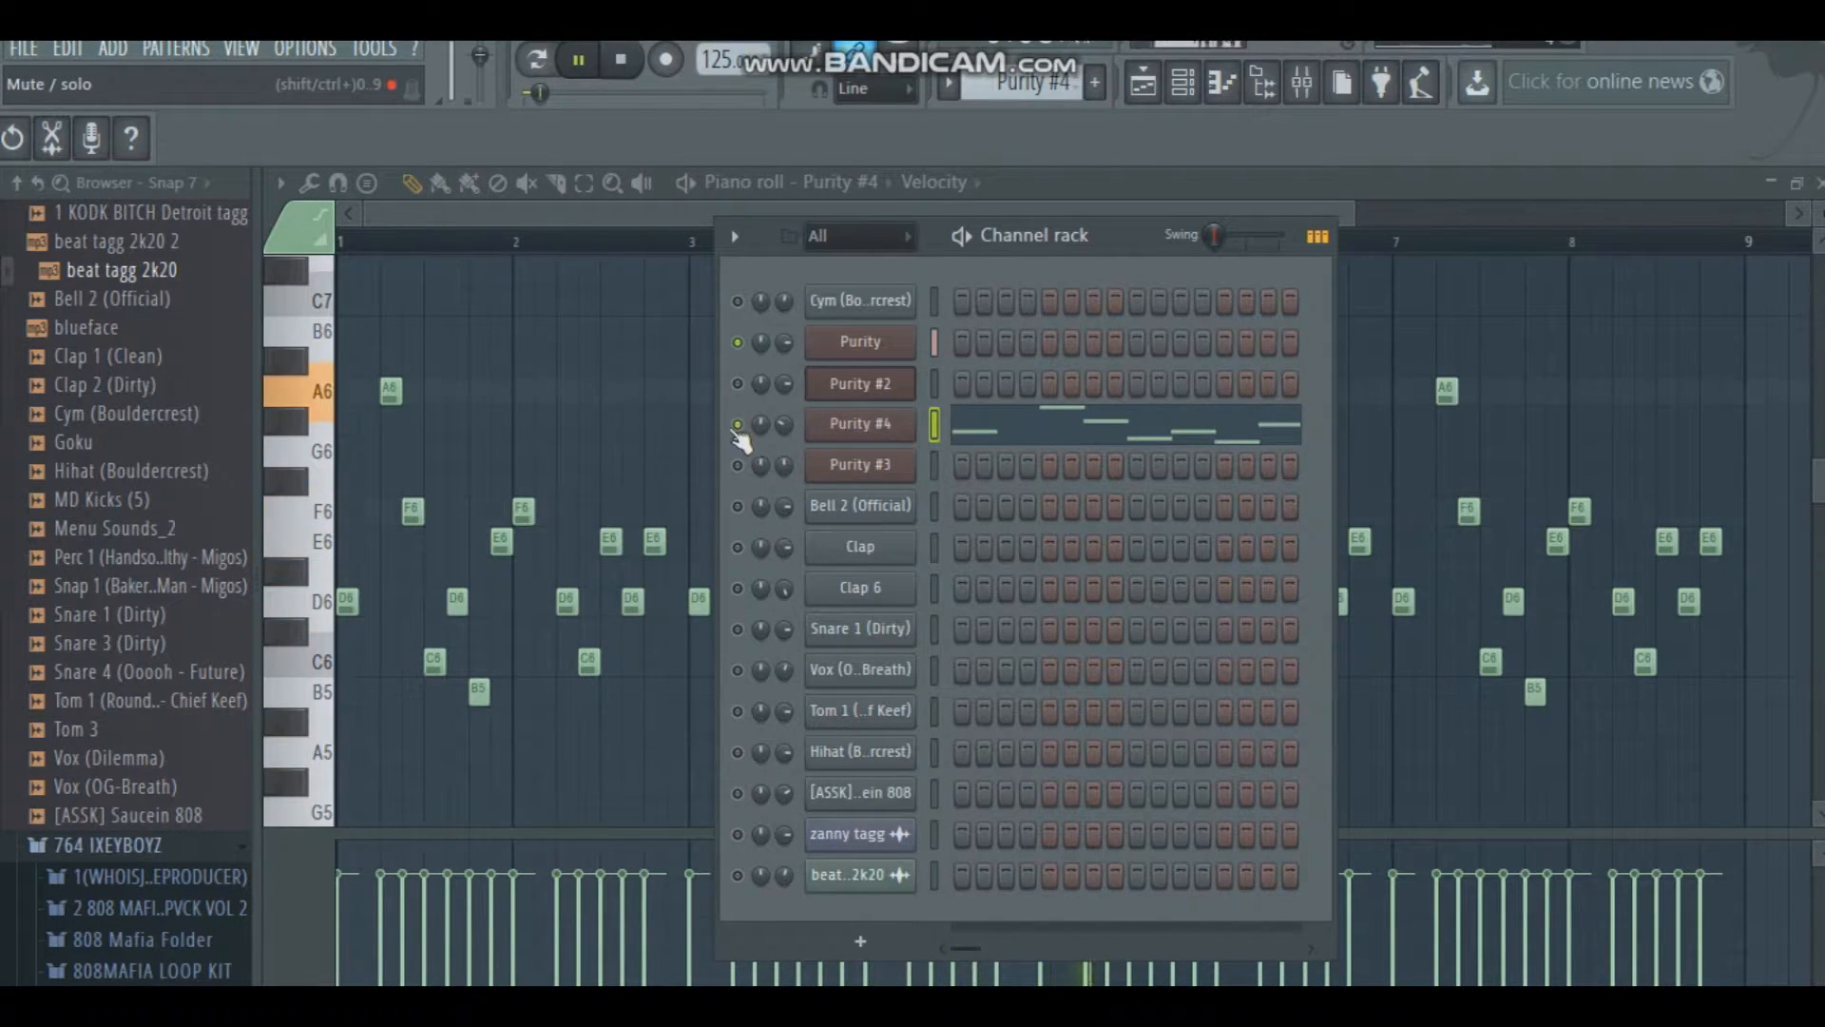
click(738, 383)
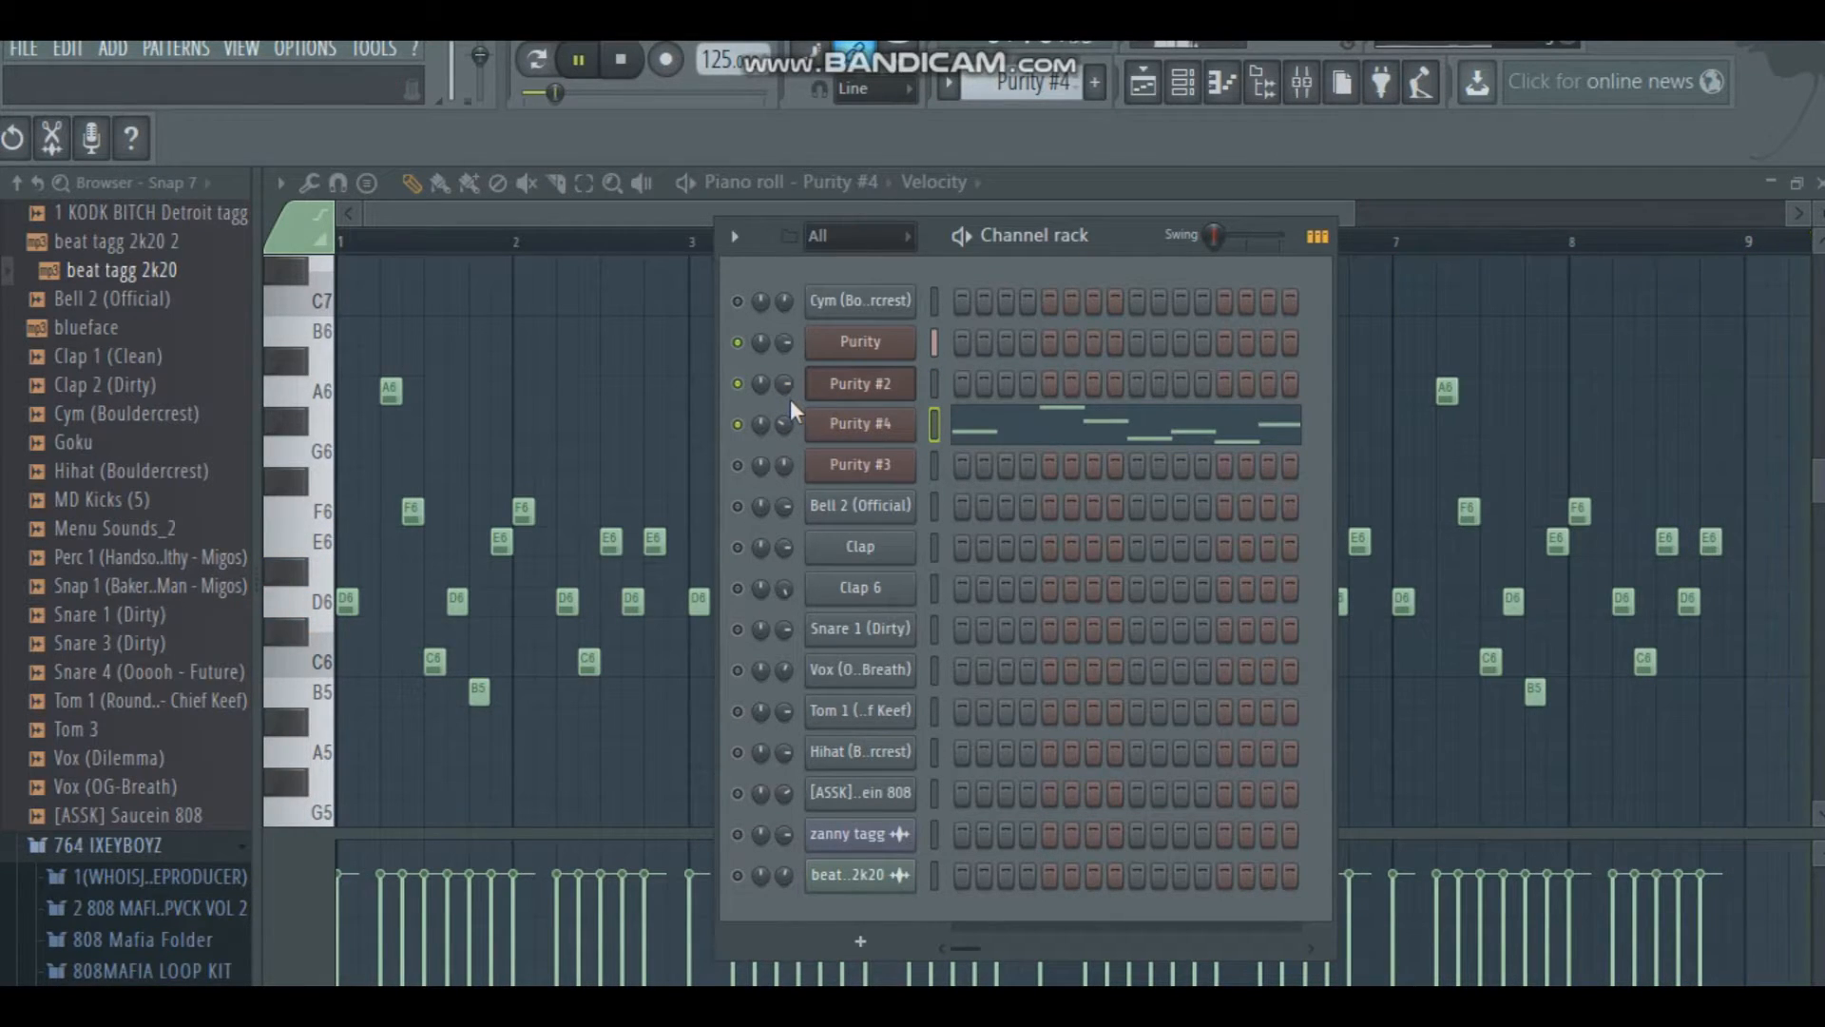
key(space)
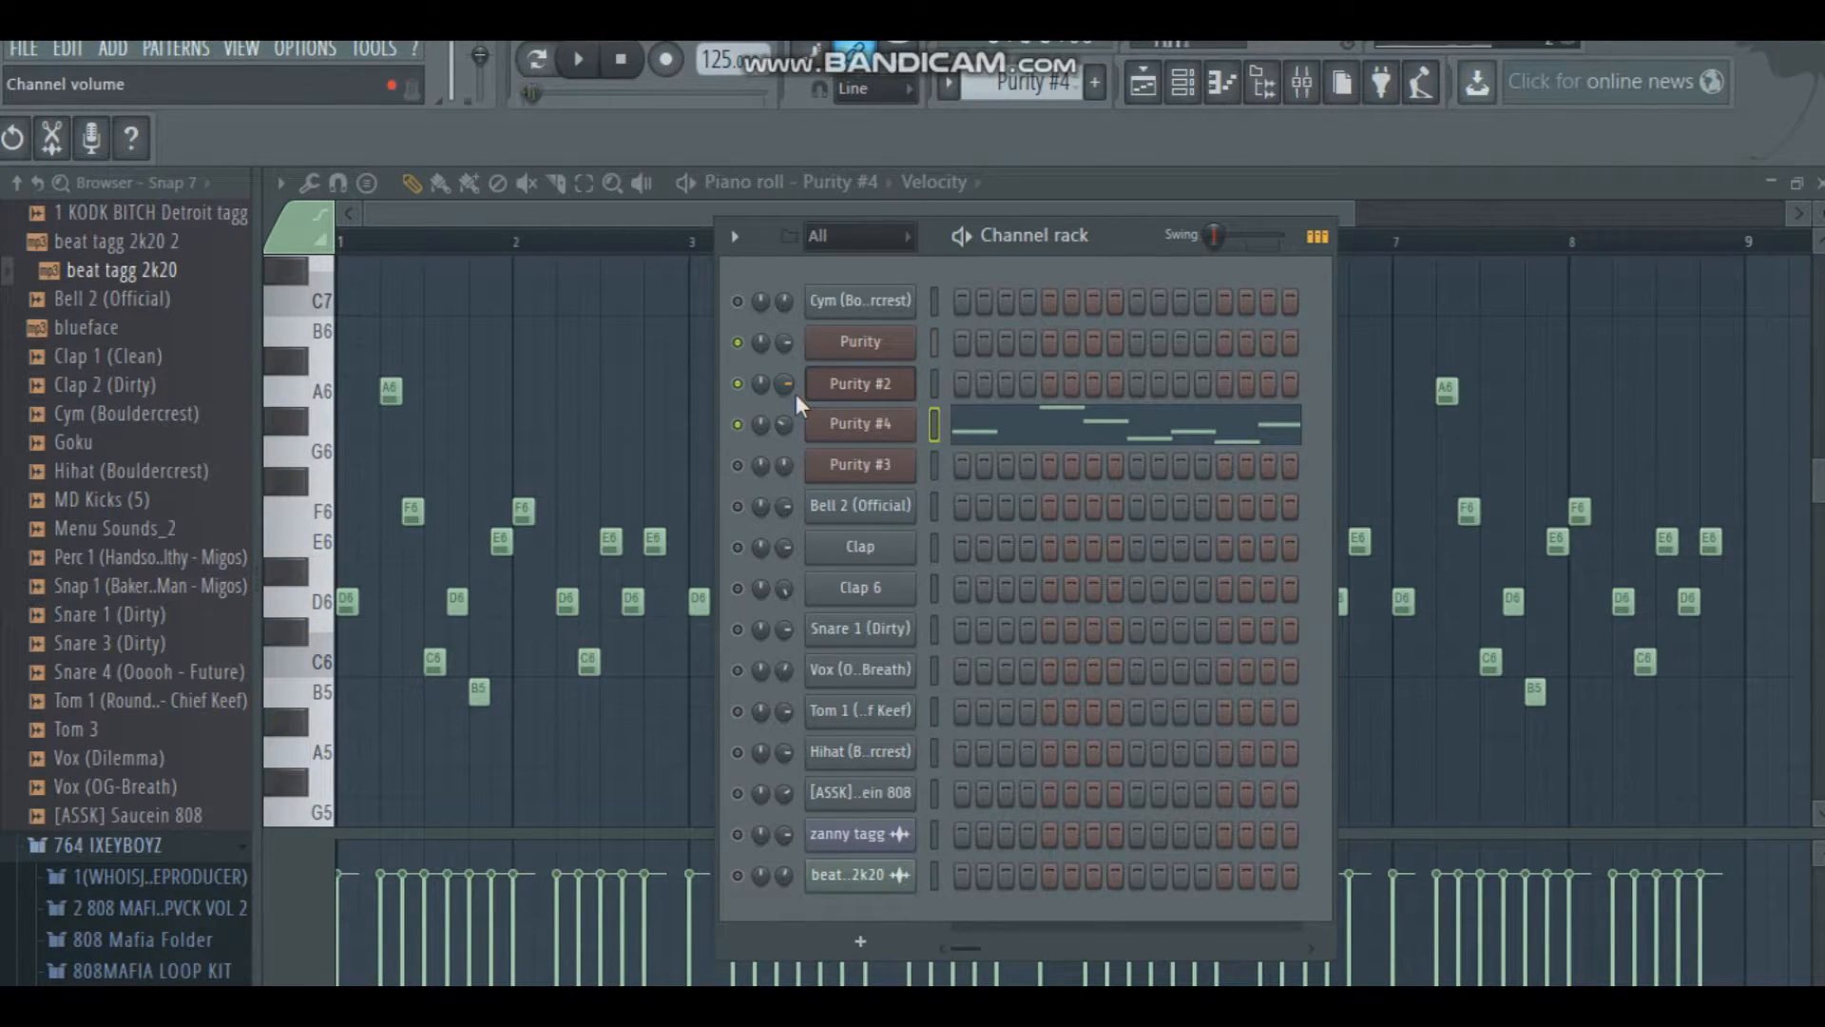
Step: Unmute Purity #3, switch to its pattern, inspect its instrument patch, and play the layered melody
click(737, 464)
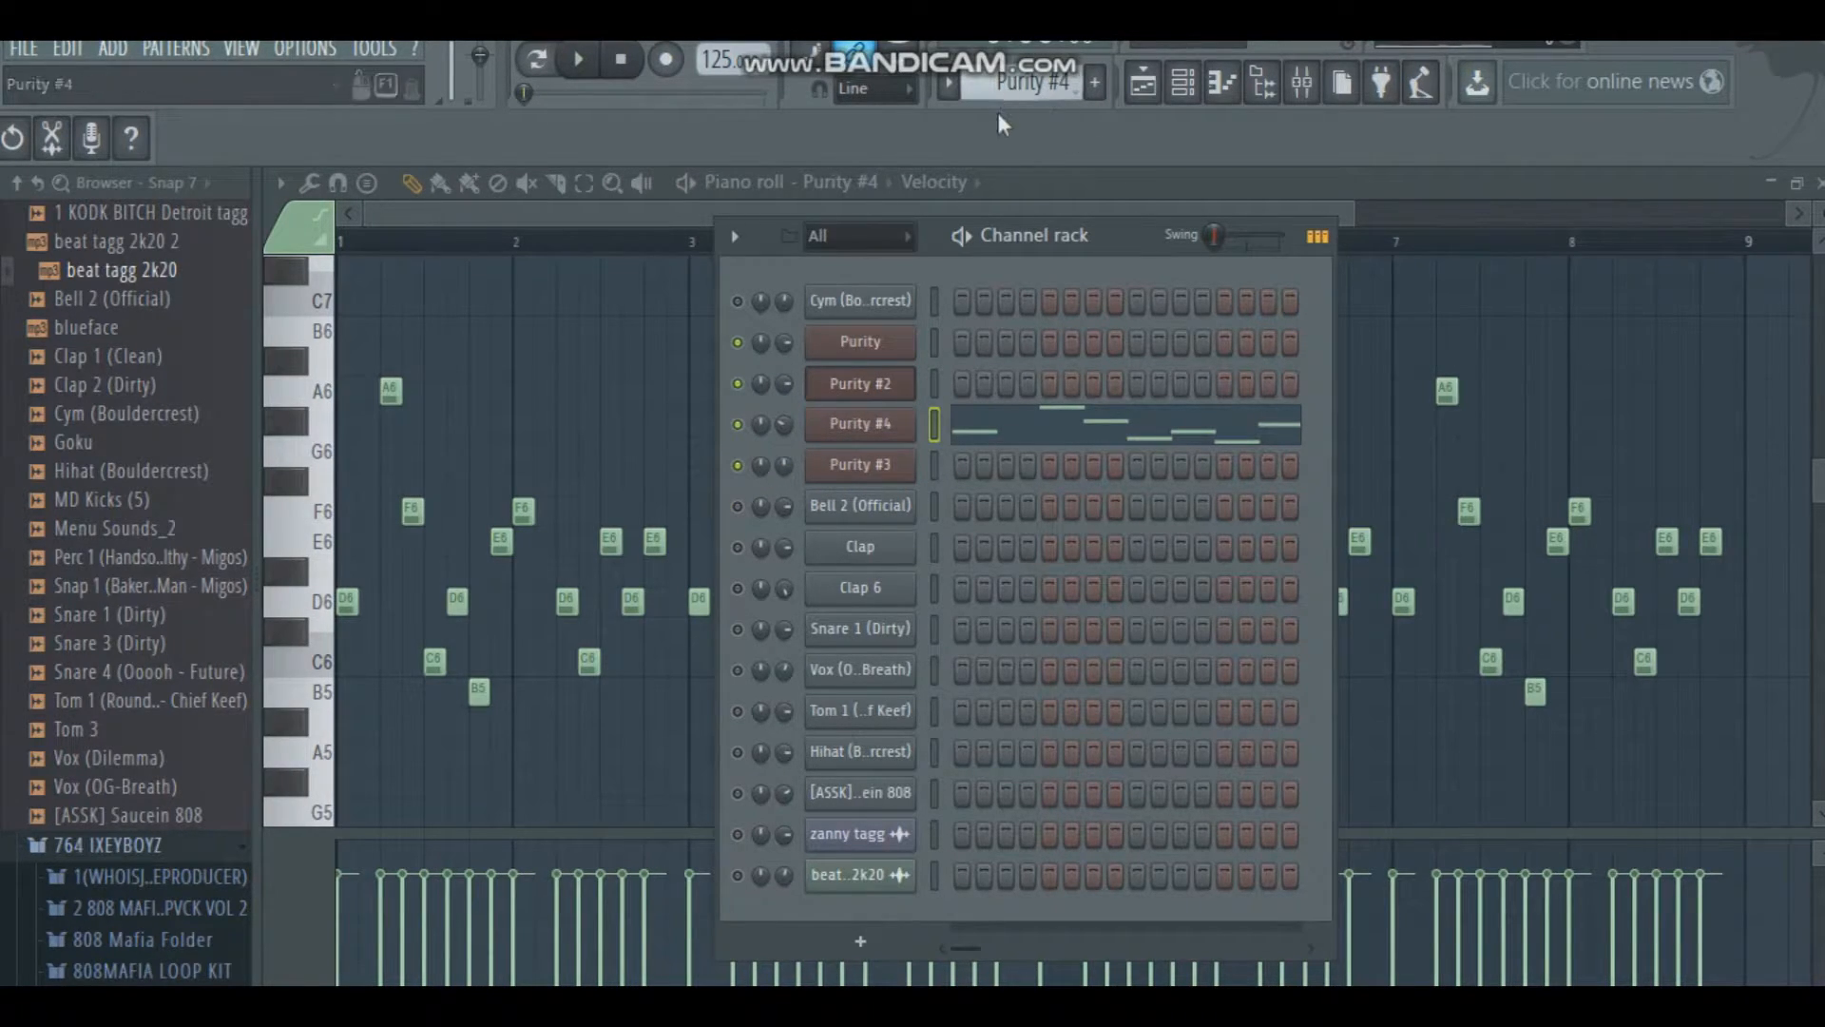
scroll(1022, 86, up, 1)
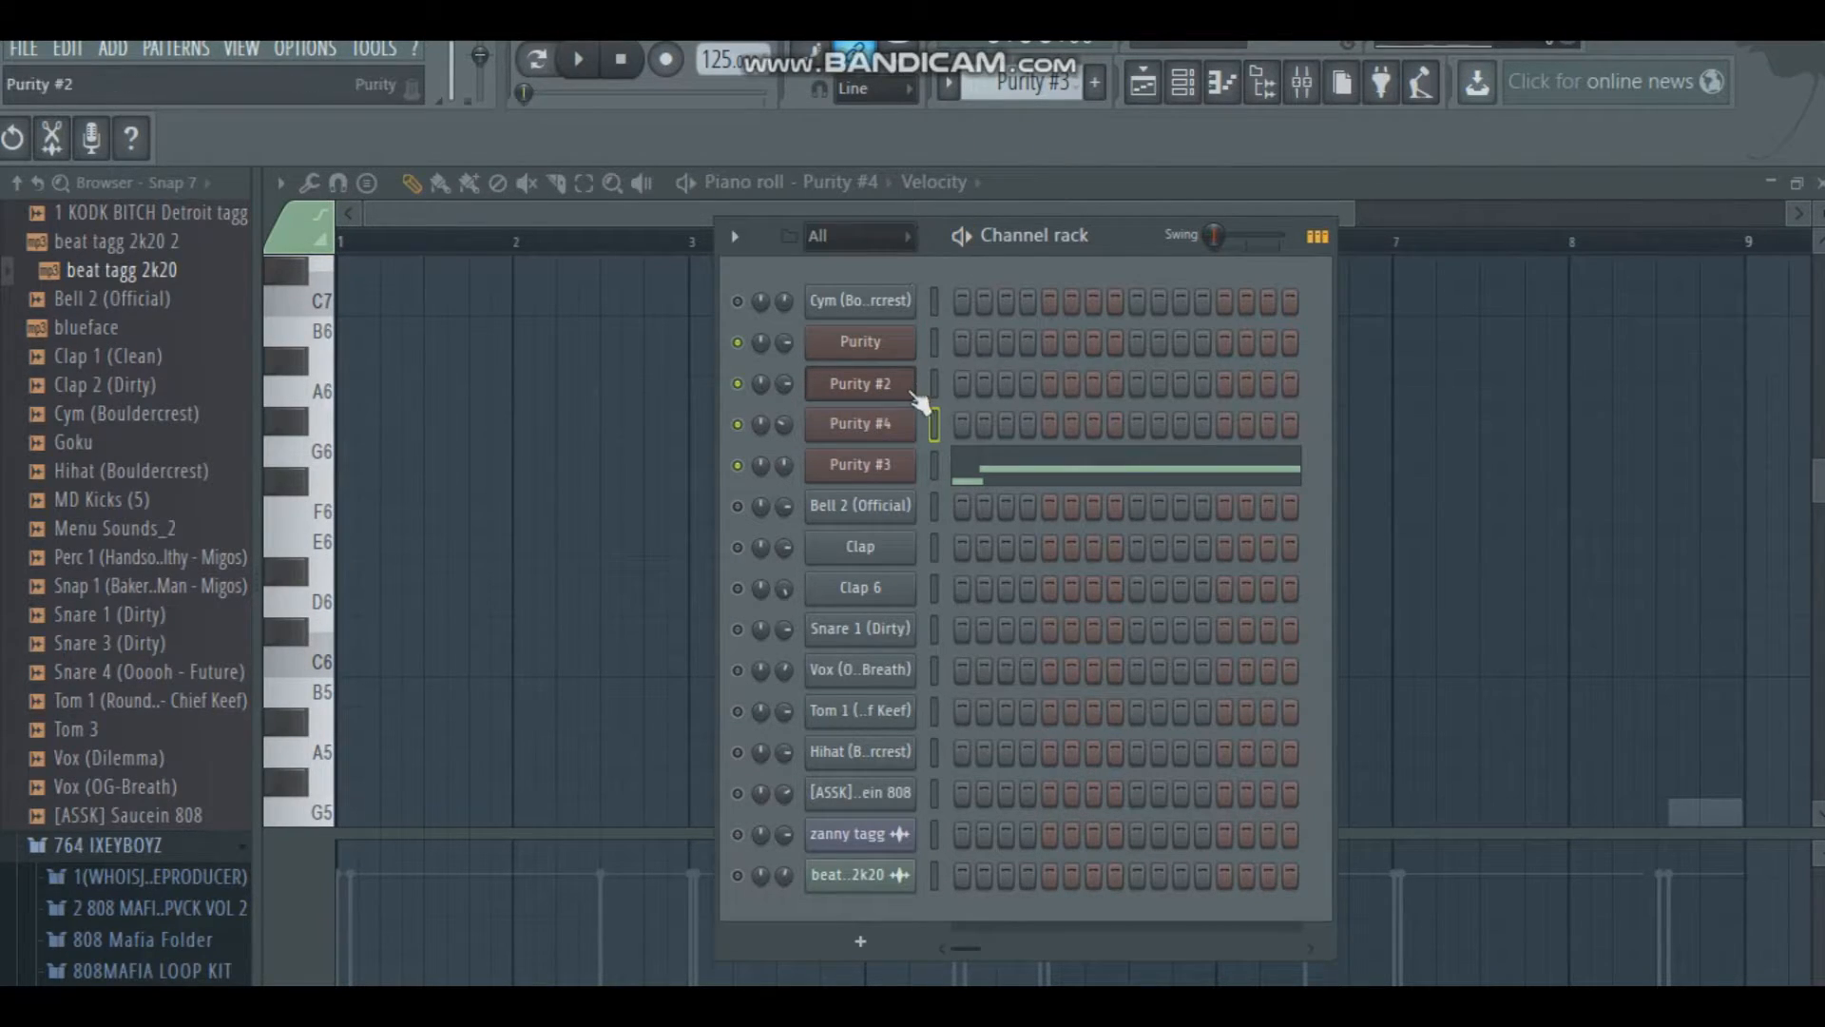
click(894, 466)
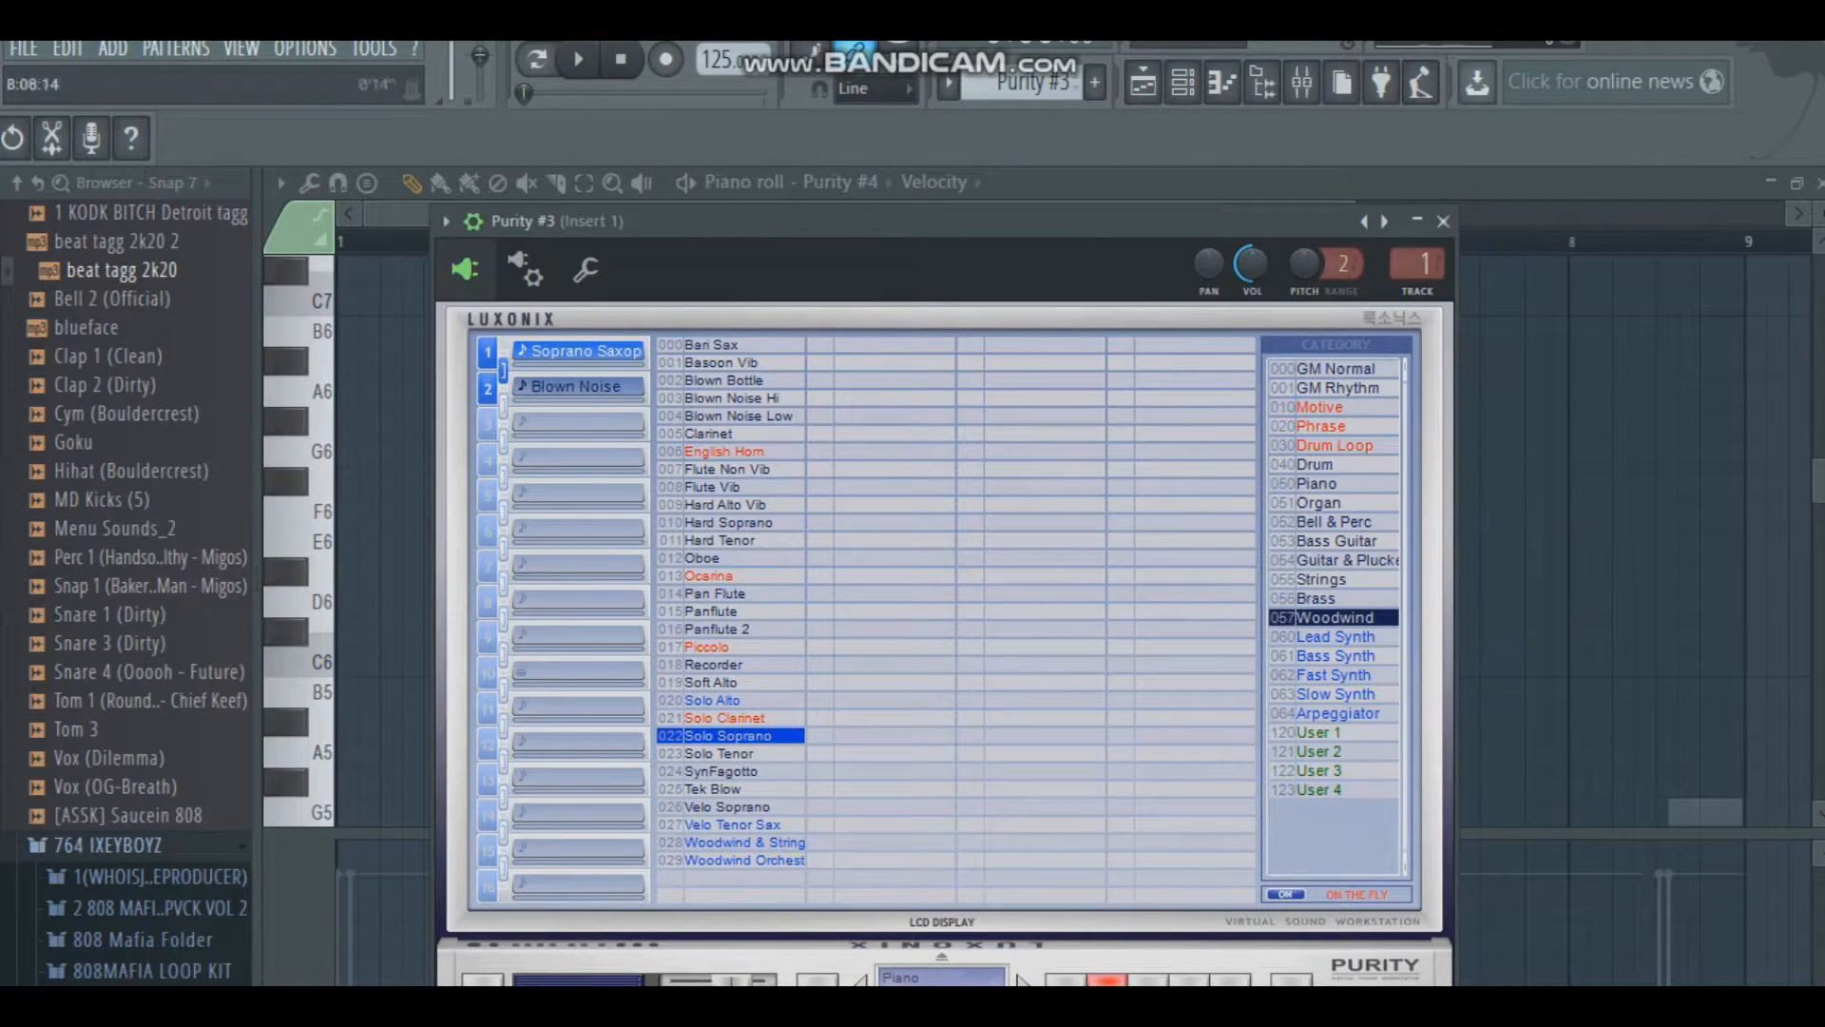
click(1441, 220)
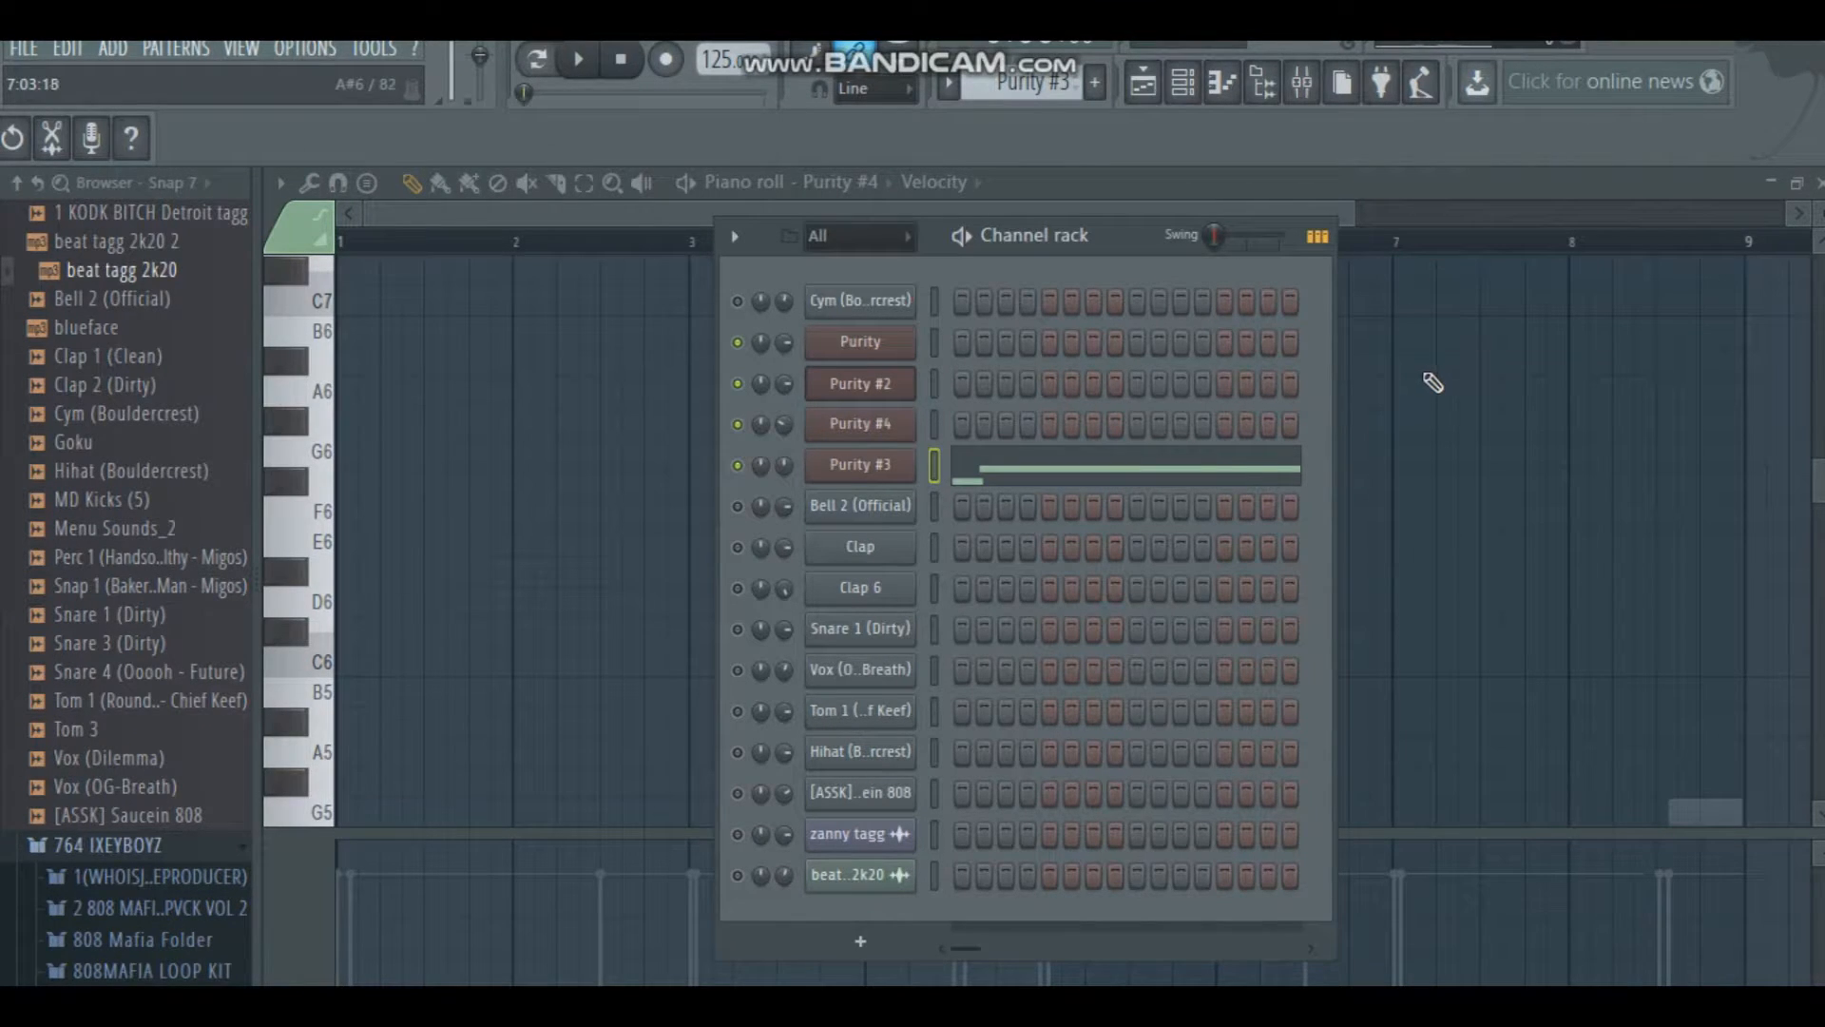
key(space)
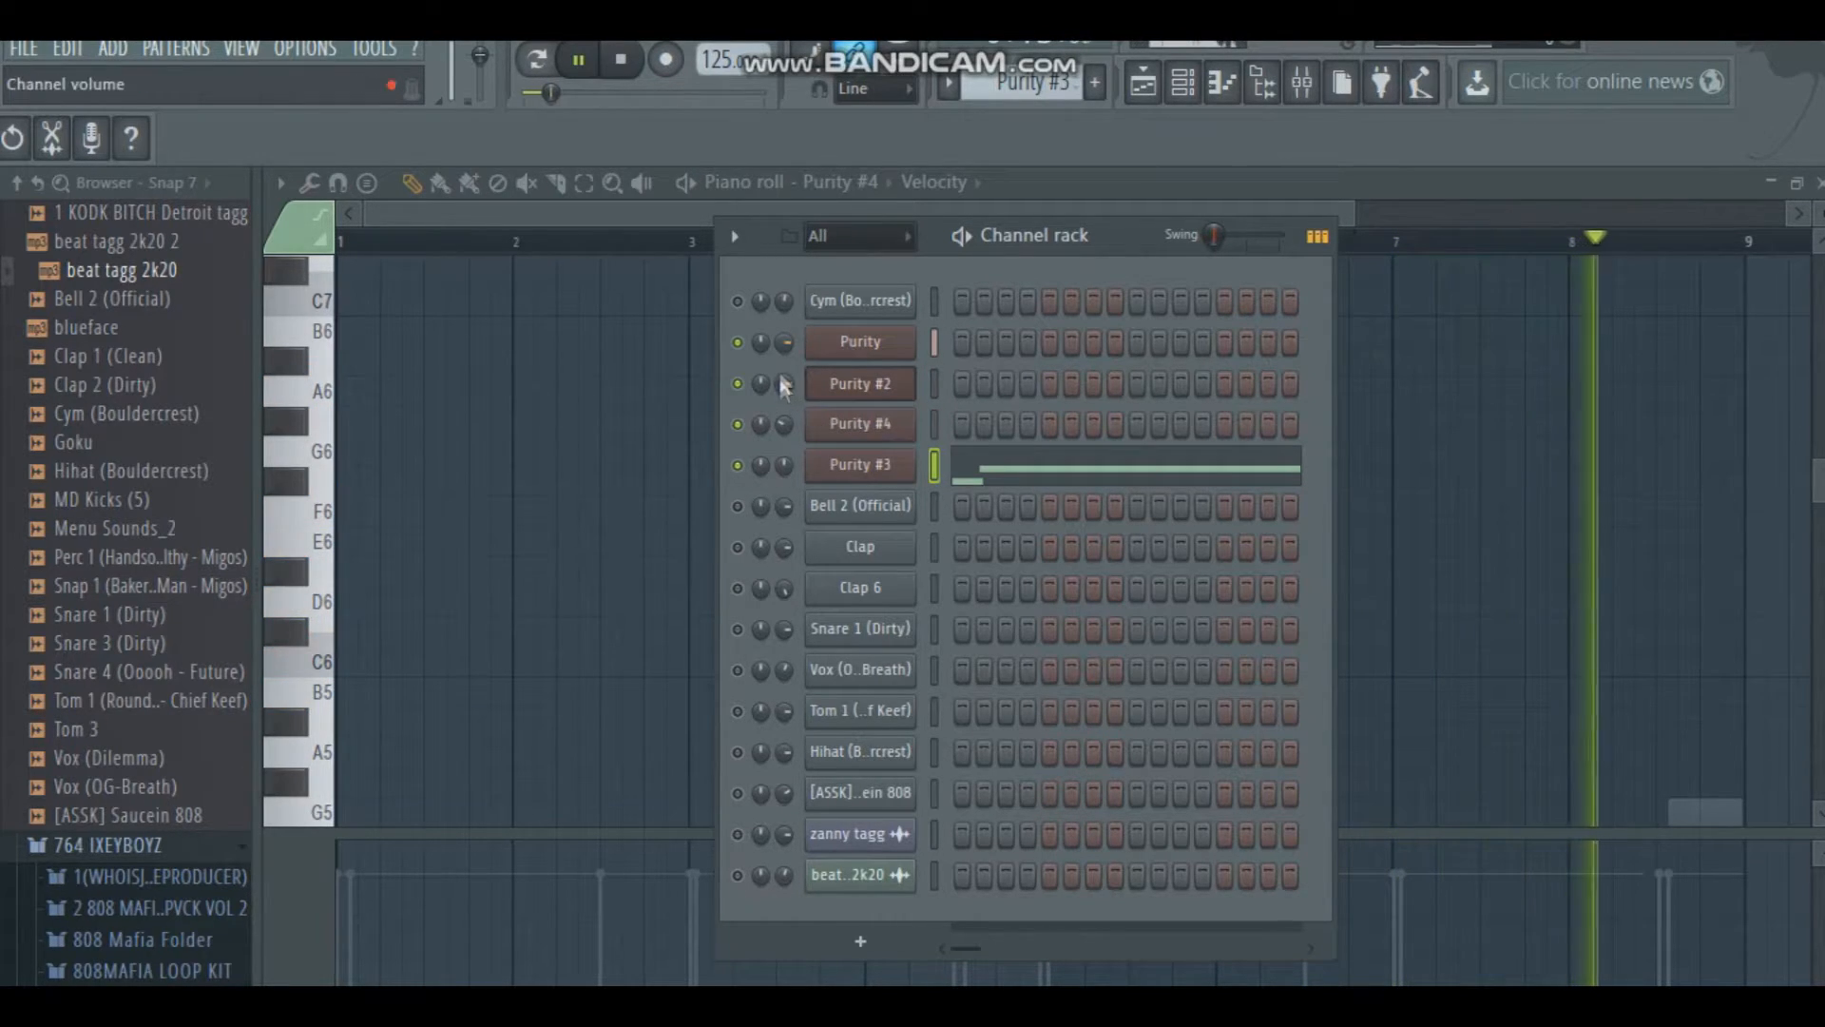
Step: Unmute the Cym (Bouldercrest), Bell 2 (Official), Clap 6 and Snare 1 (Dirty) channels while auditioning the beat
click(739, 302)
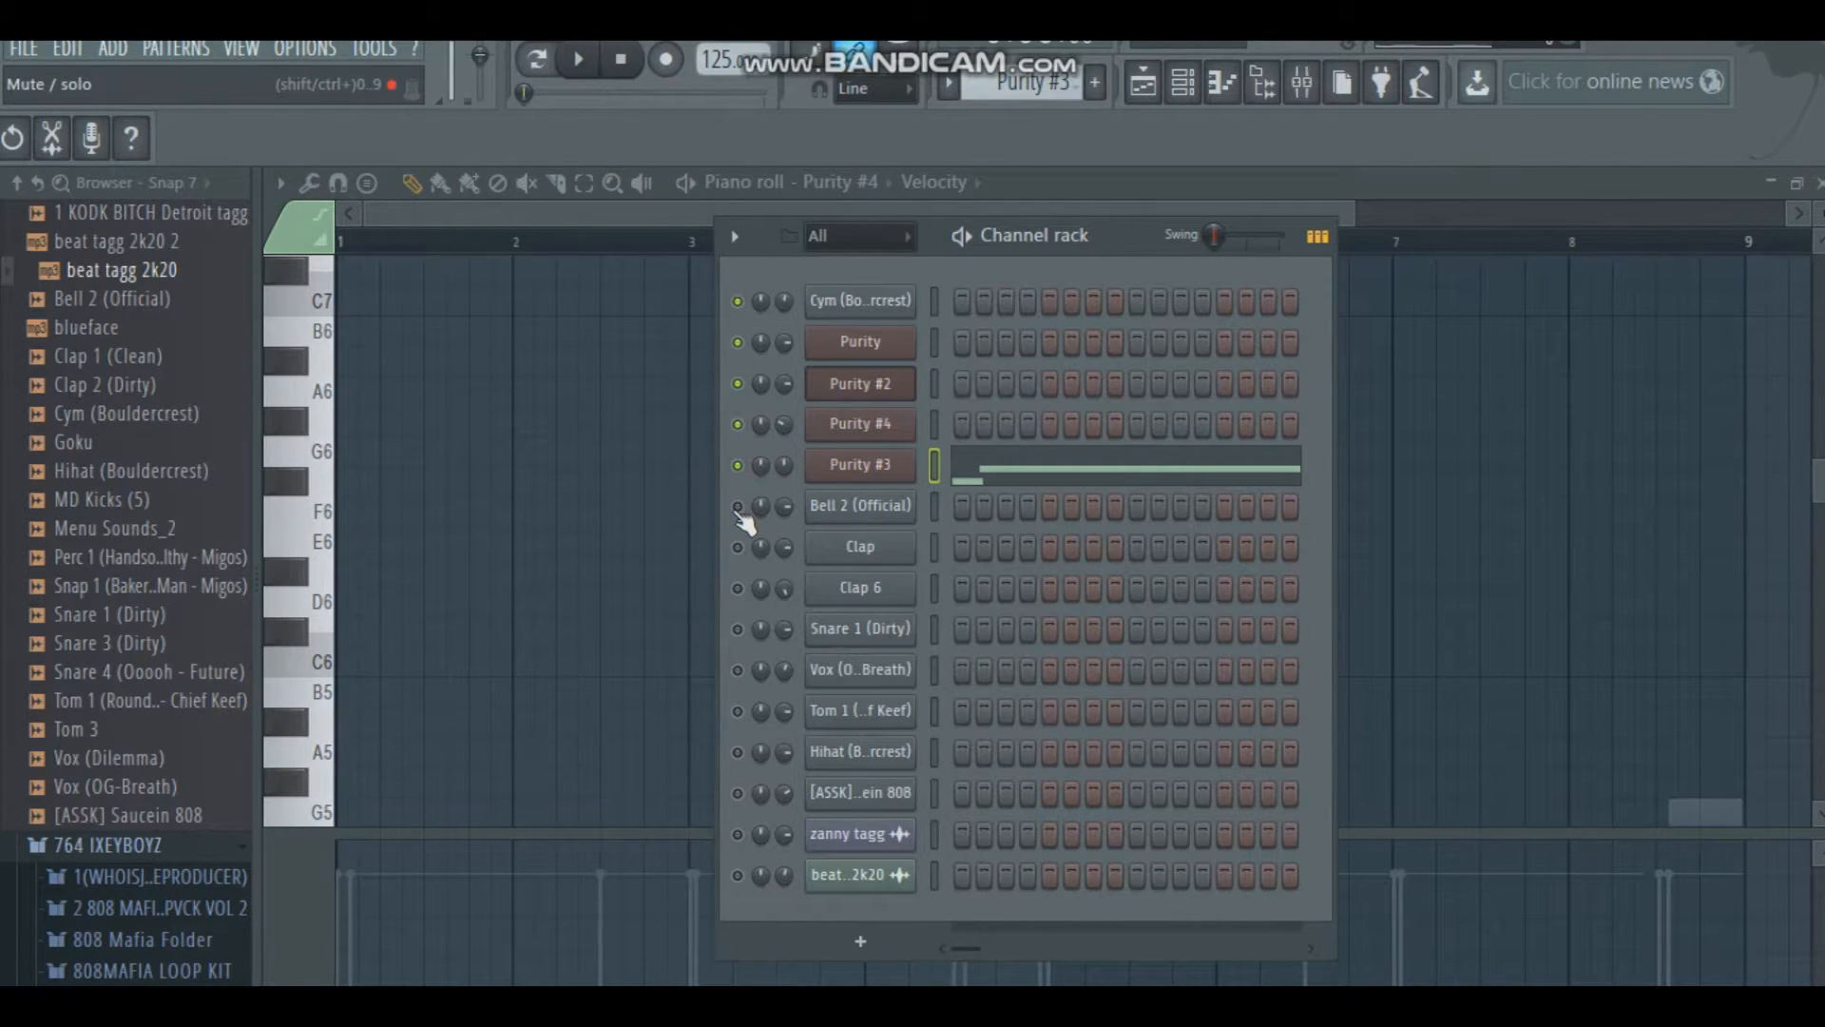
key(space)
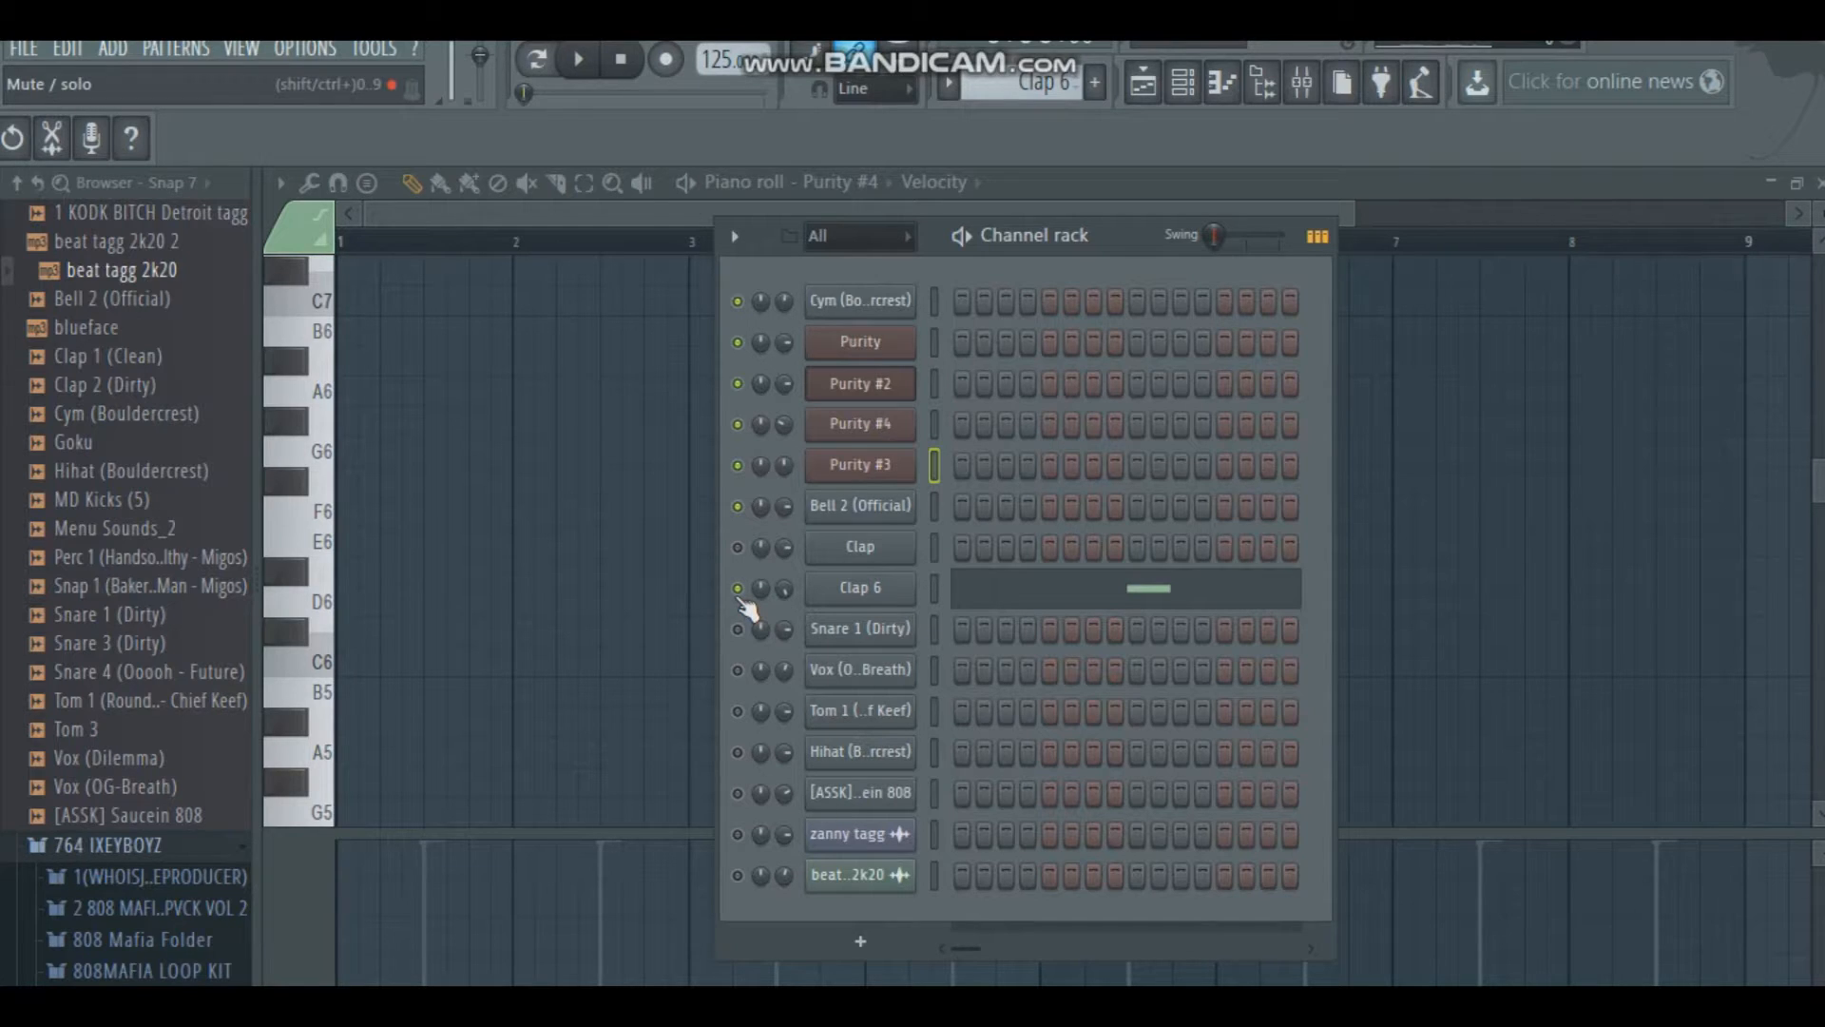
key(space)
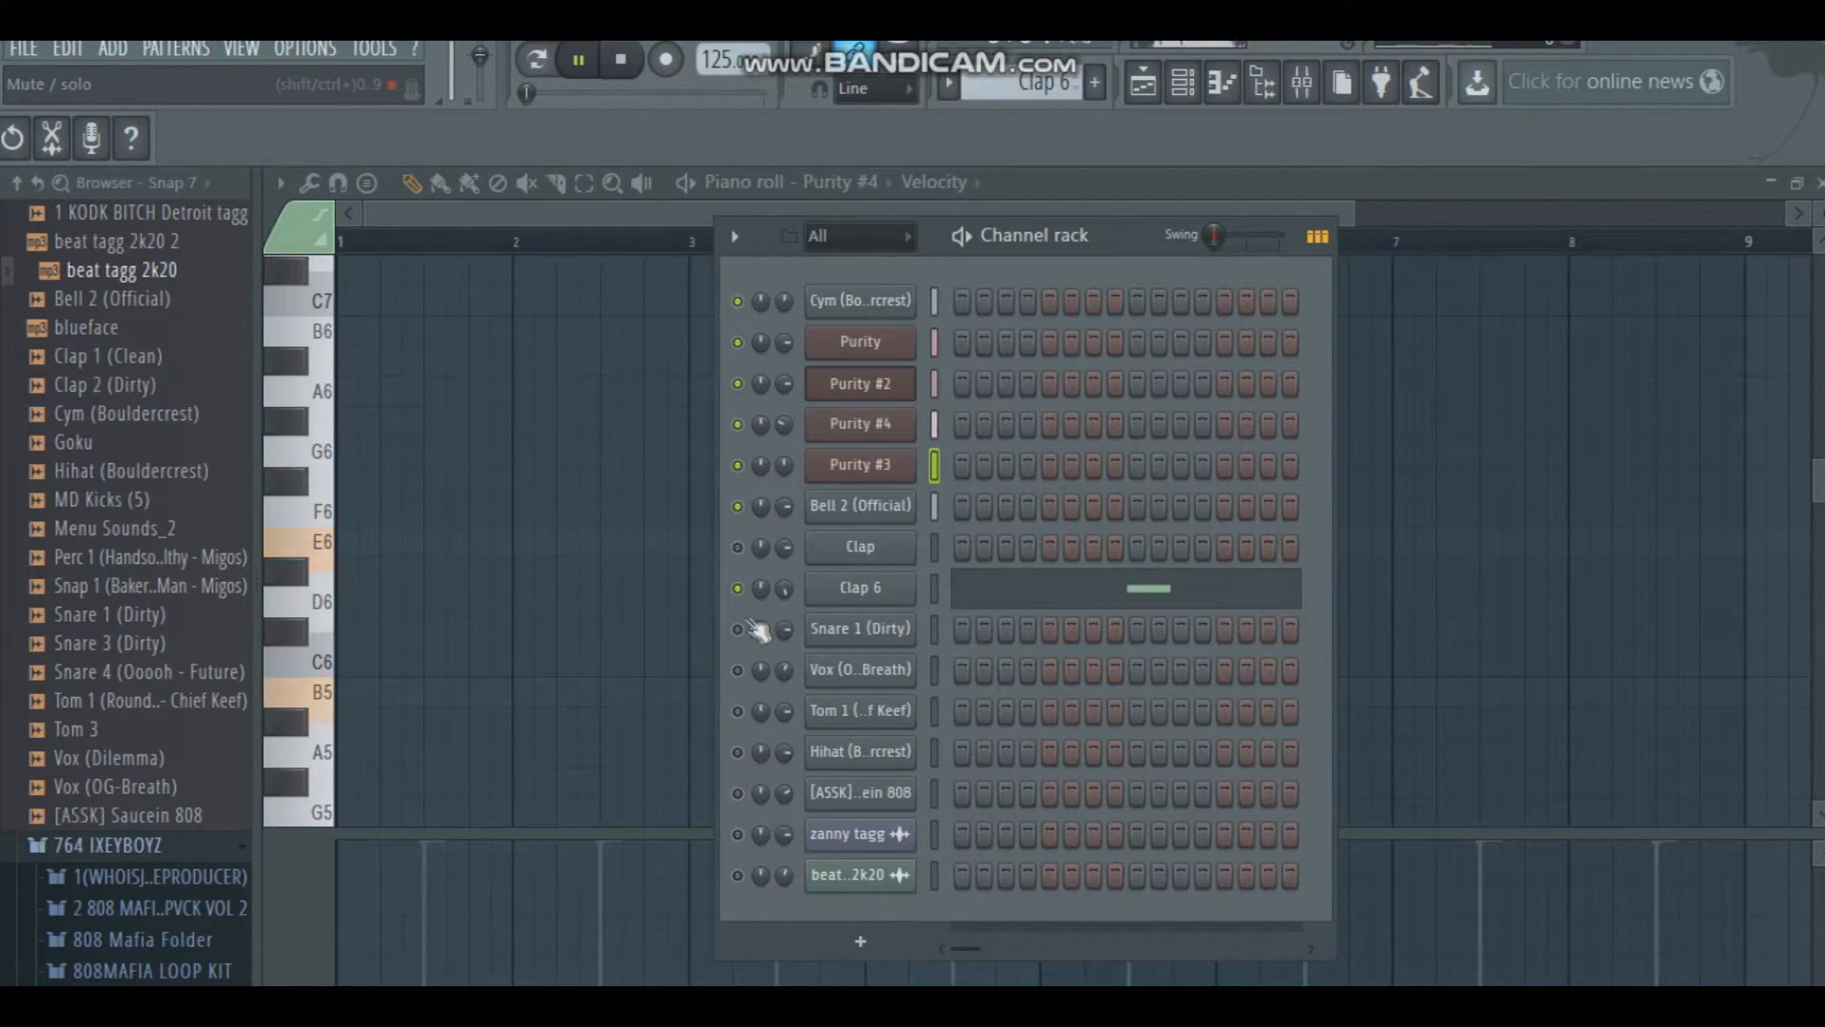
click(738, 628)
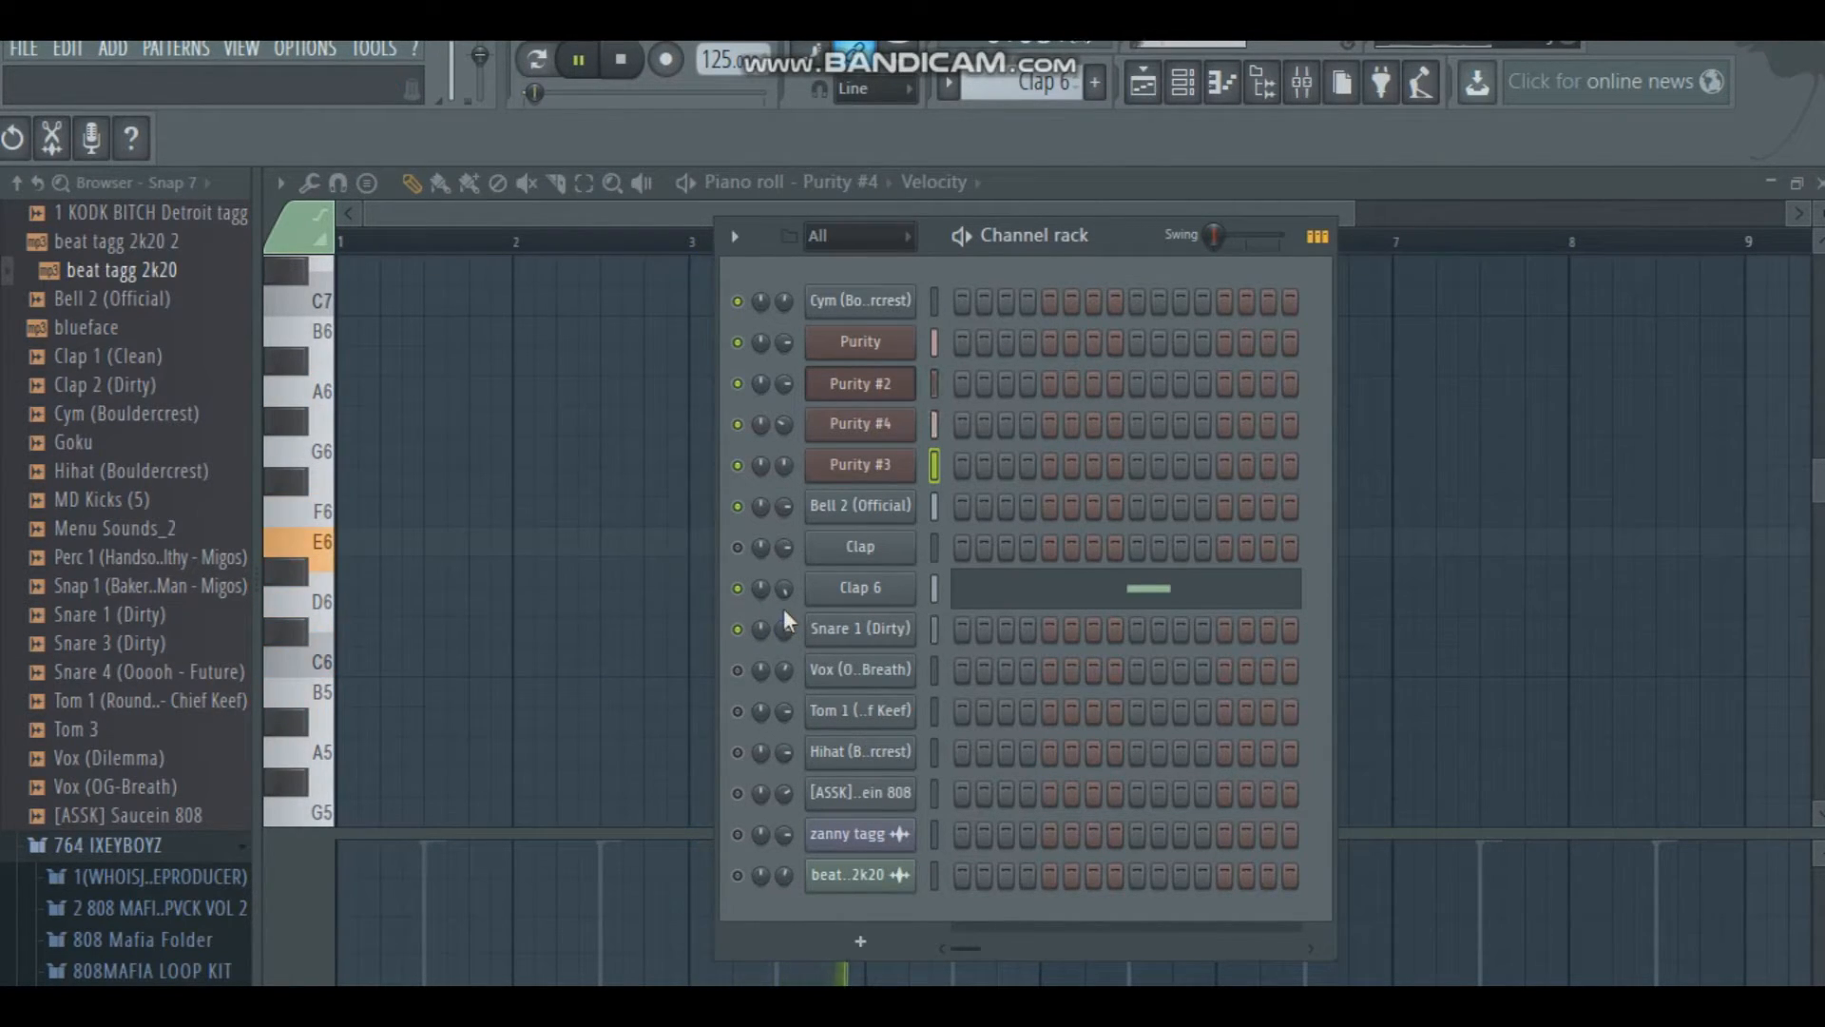
Step: Open the Clap 6 sampler settings, stop playback, and move the settings window up into full view
click(863, 587)
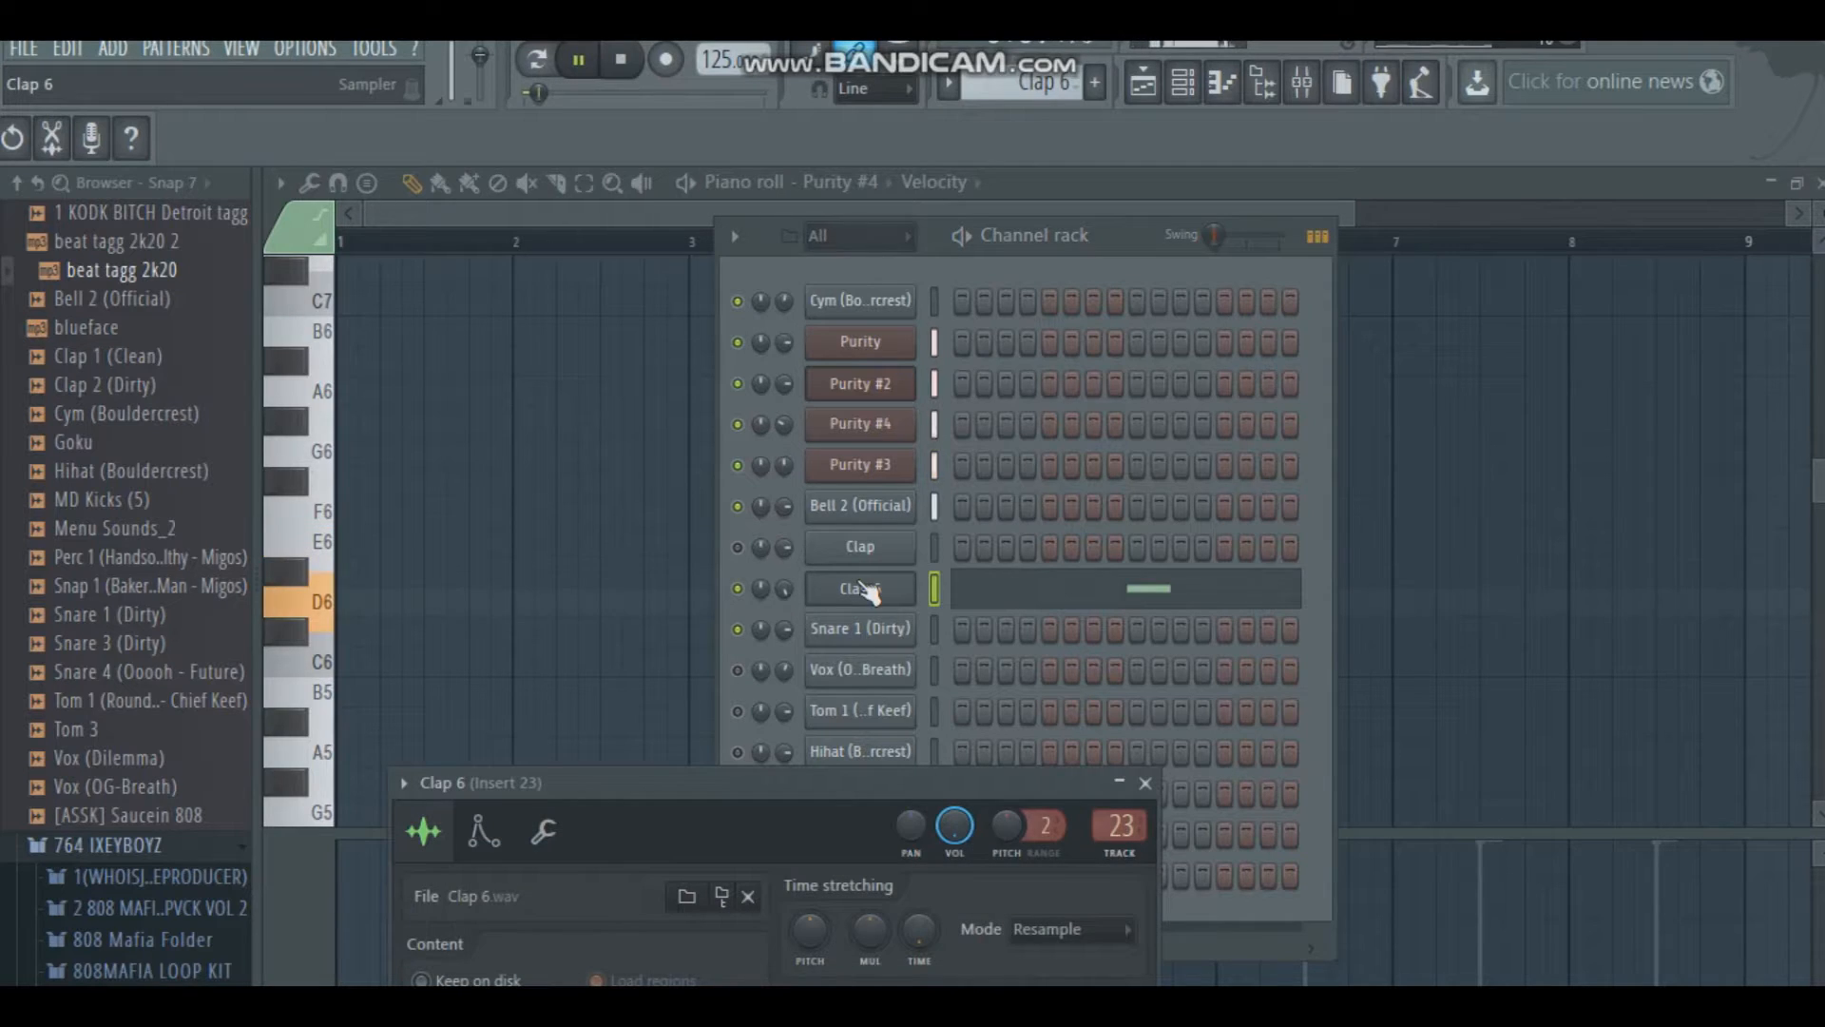
key(space)
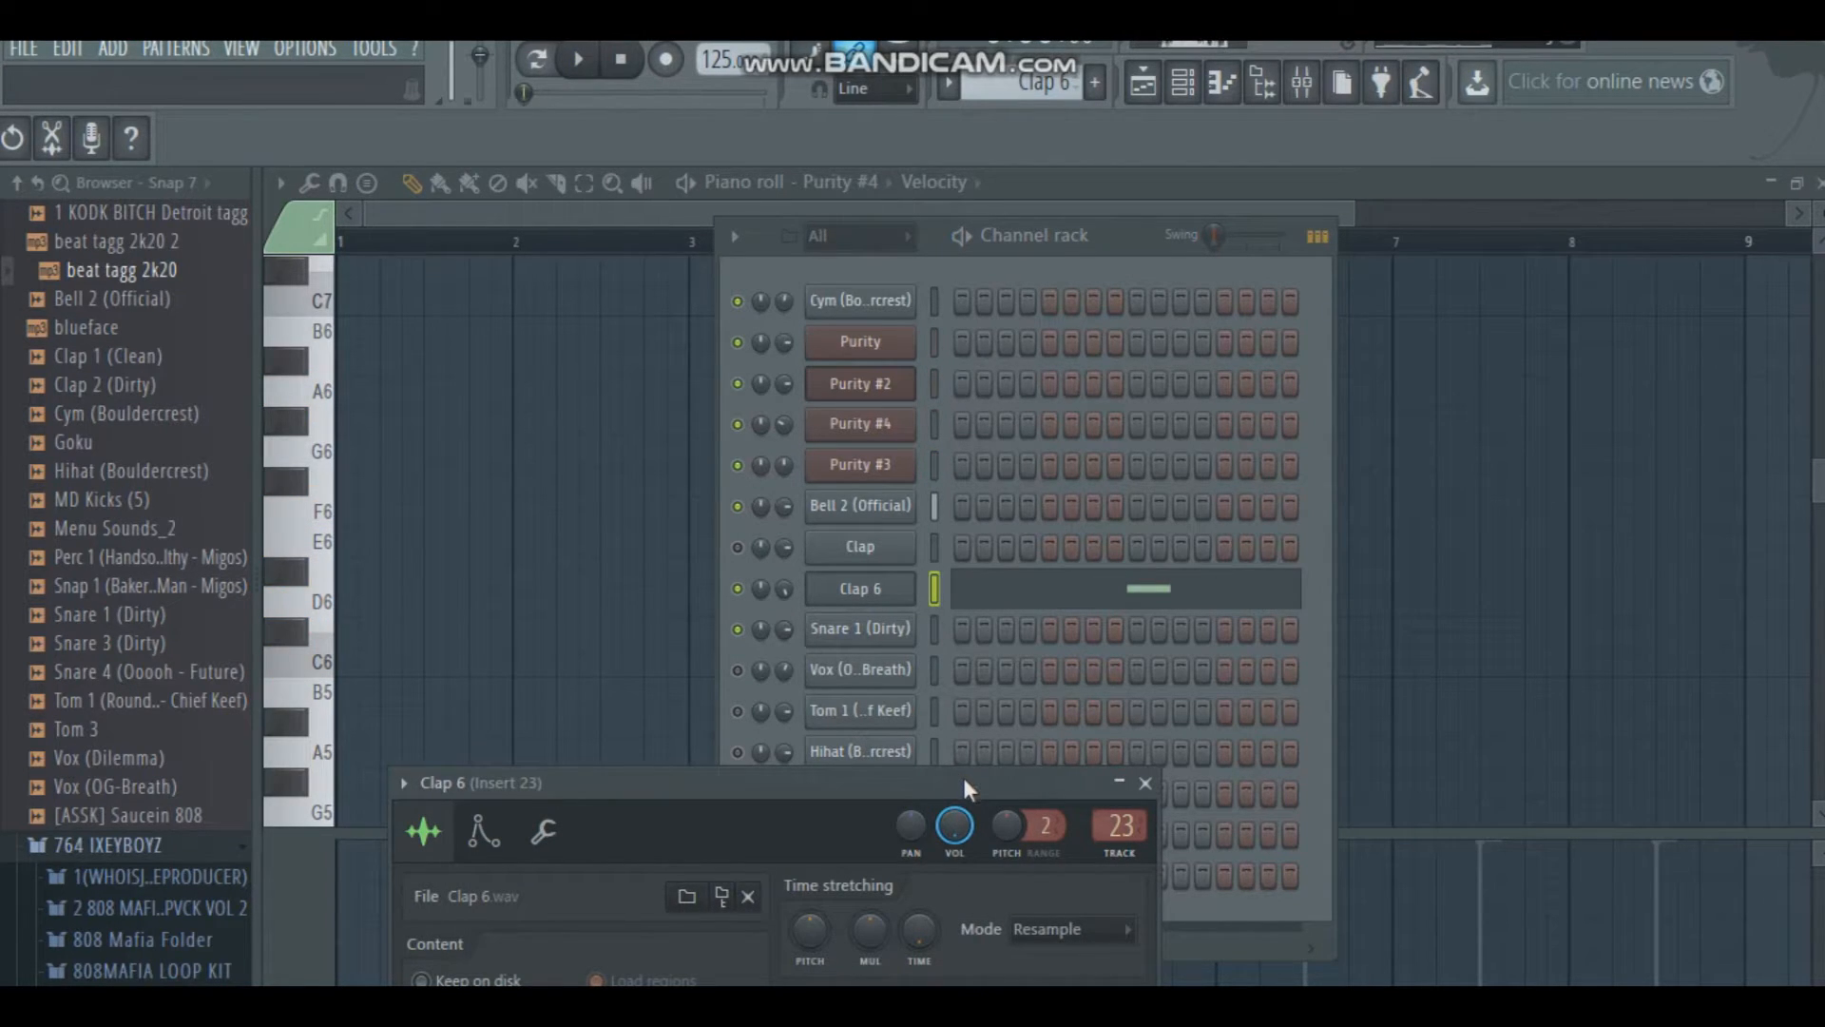
drag(962, 778, 1000, 231)
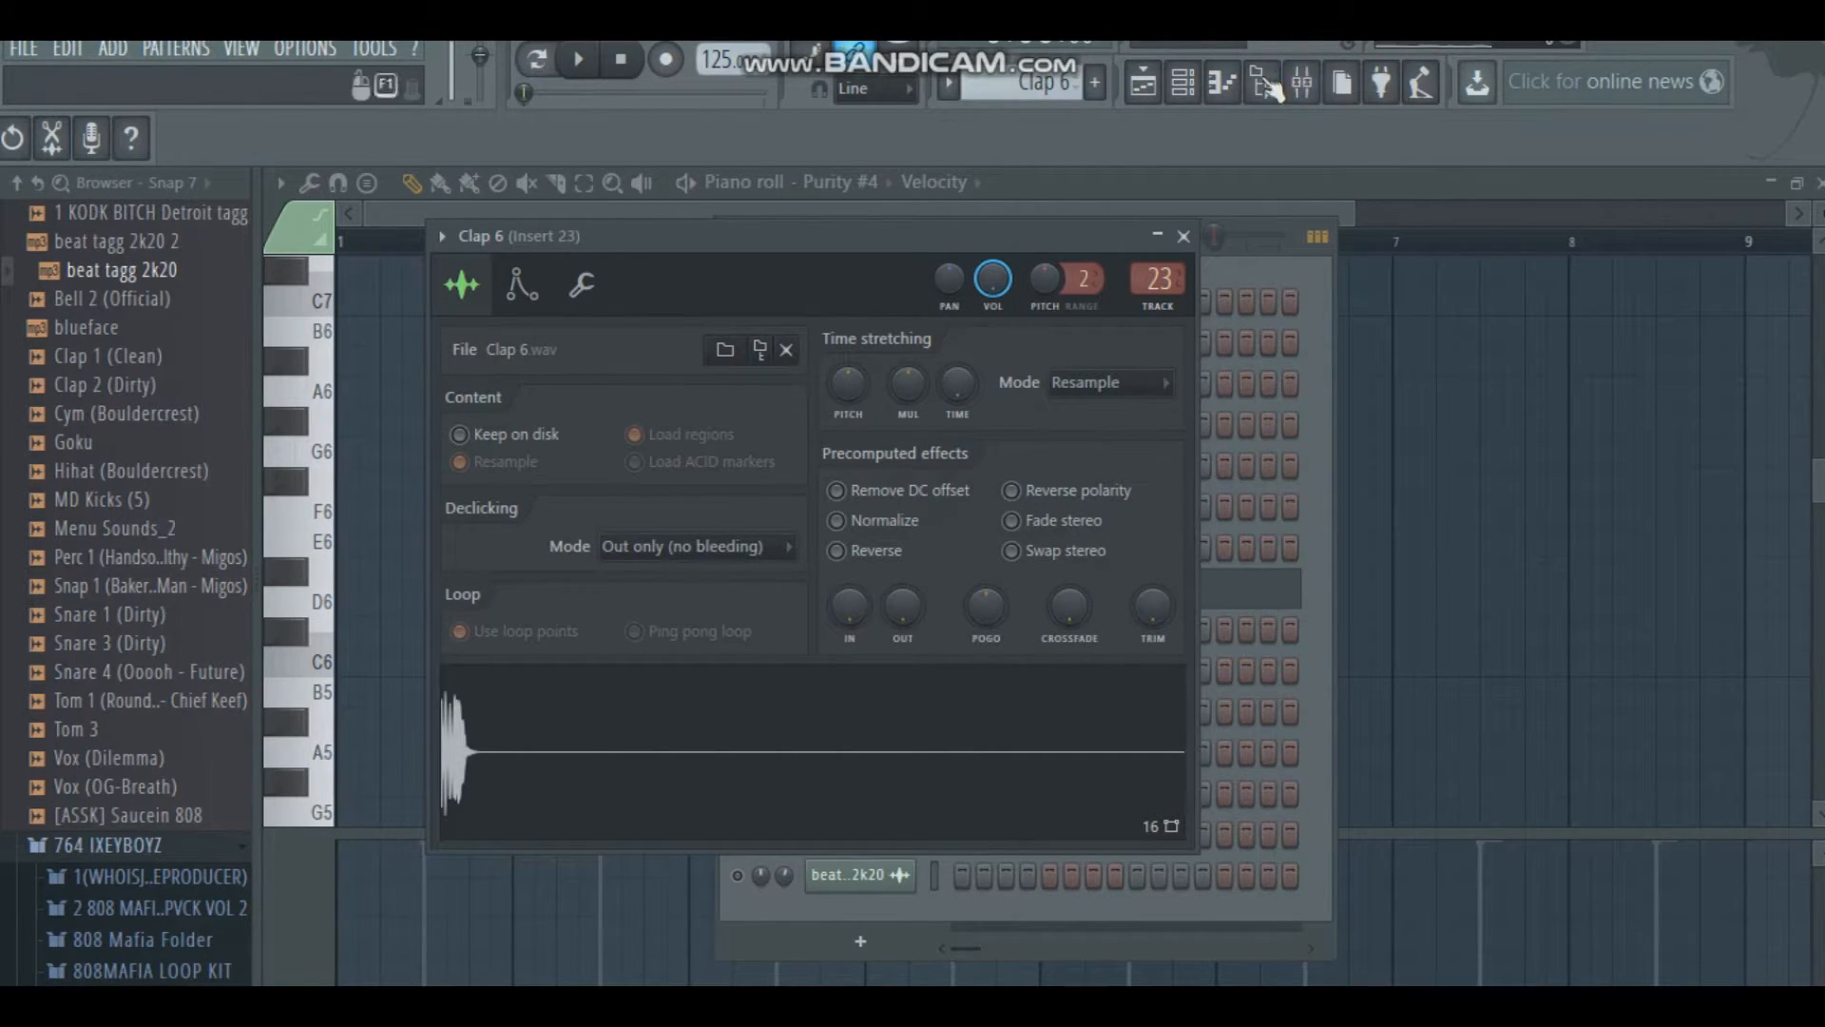
Step: Inspect the Fruity Reeverb 2 and Fruity parametric EQ 2 effects on the clap's mixer Insert 23, and close the open windows
click(1302, 83)
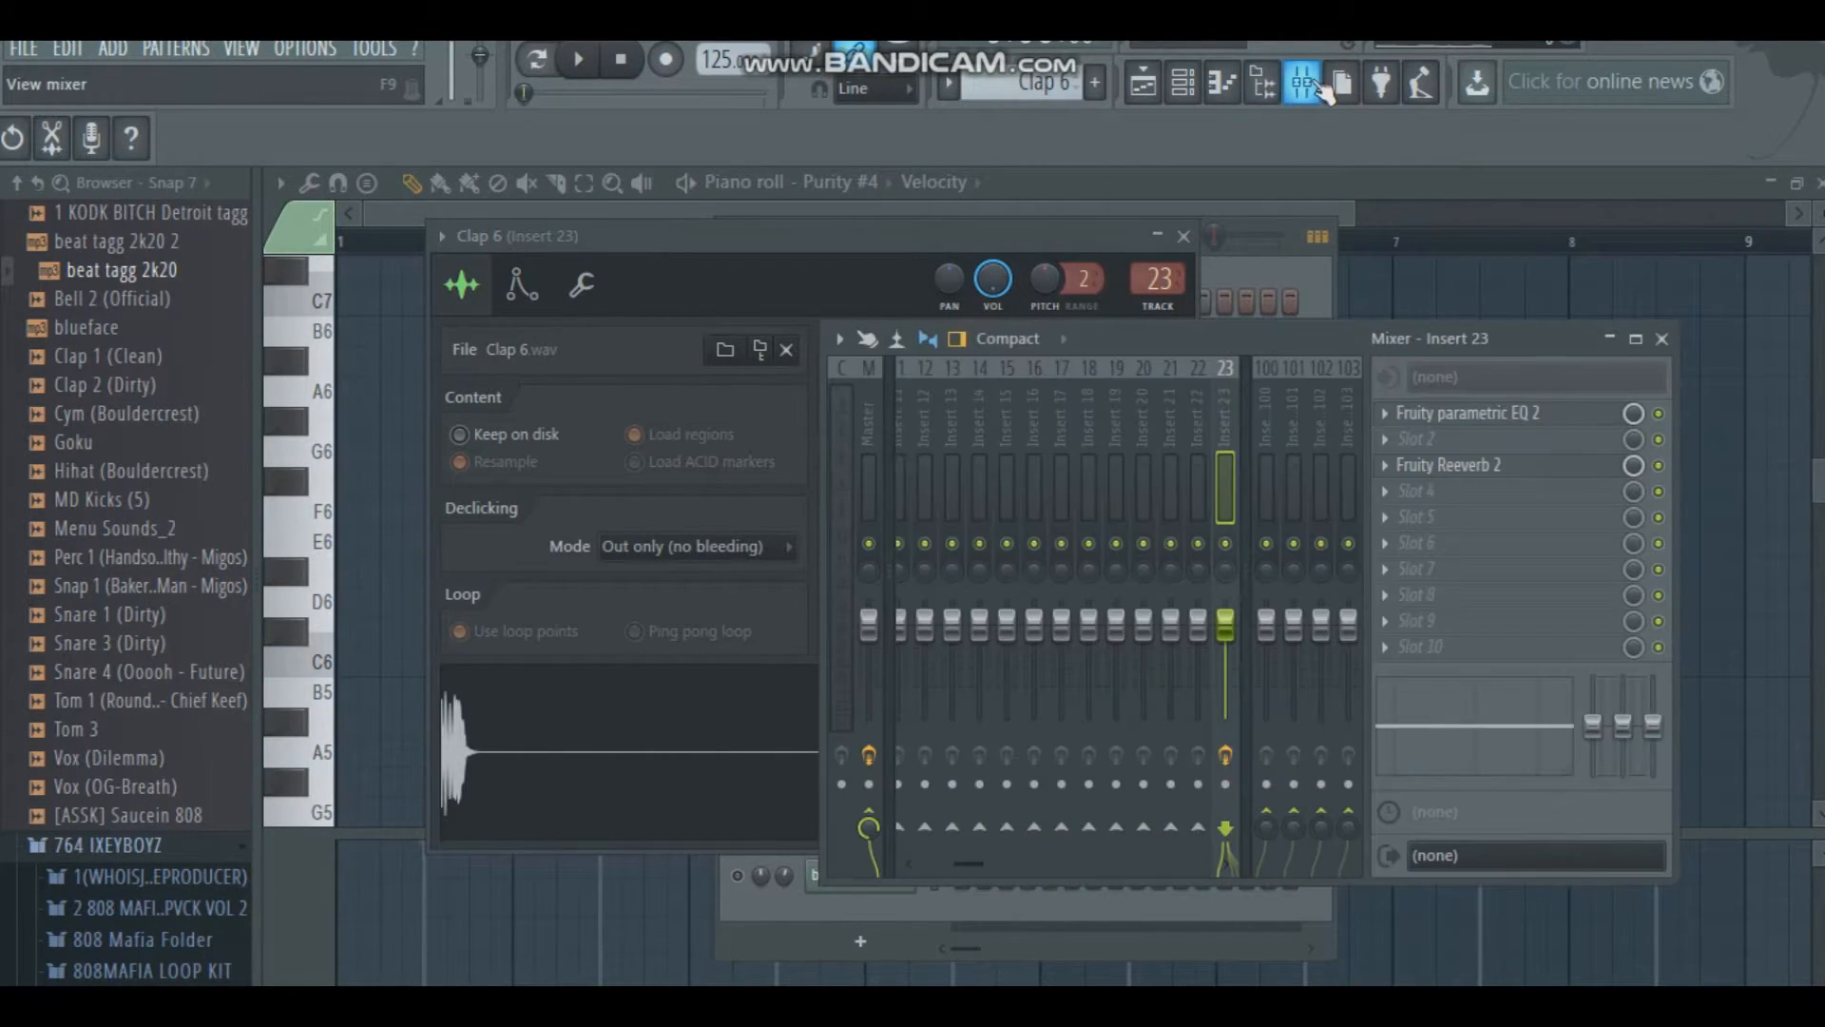
click(1519, 467)
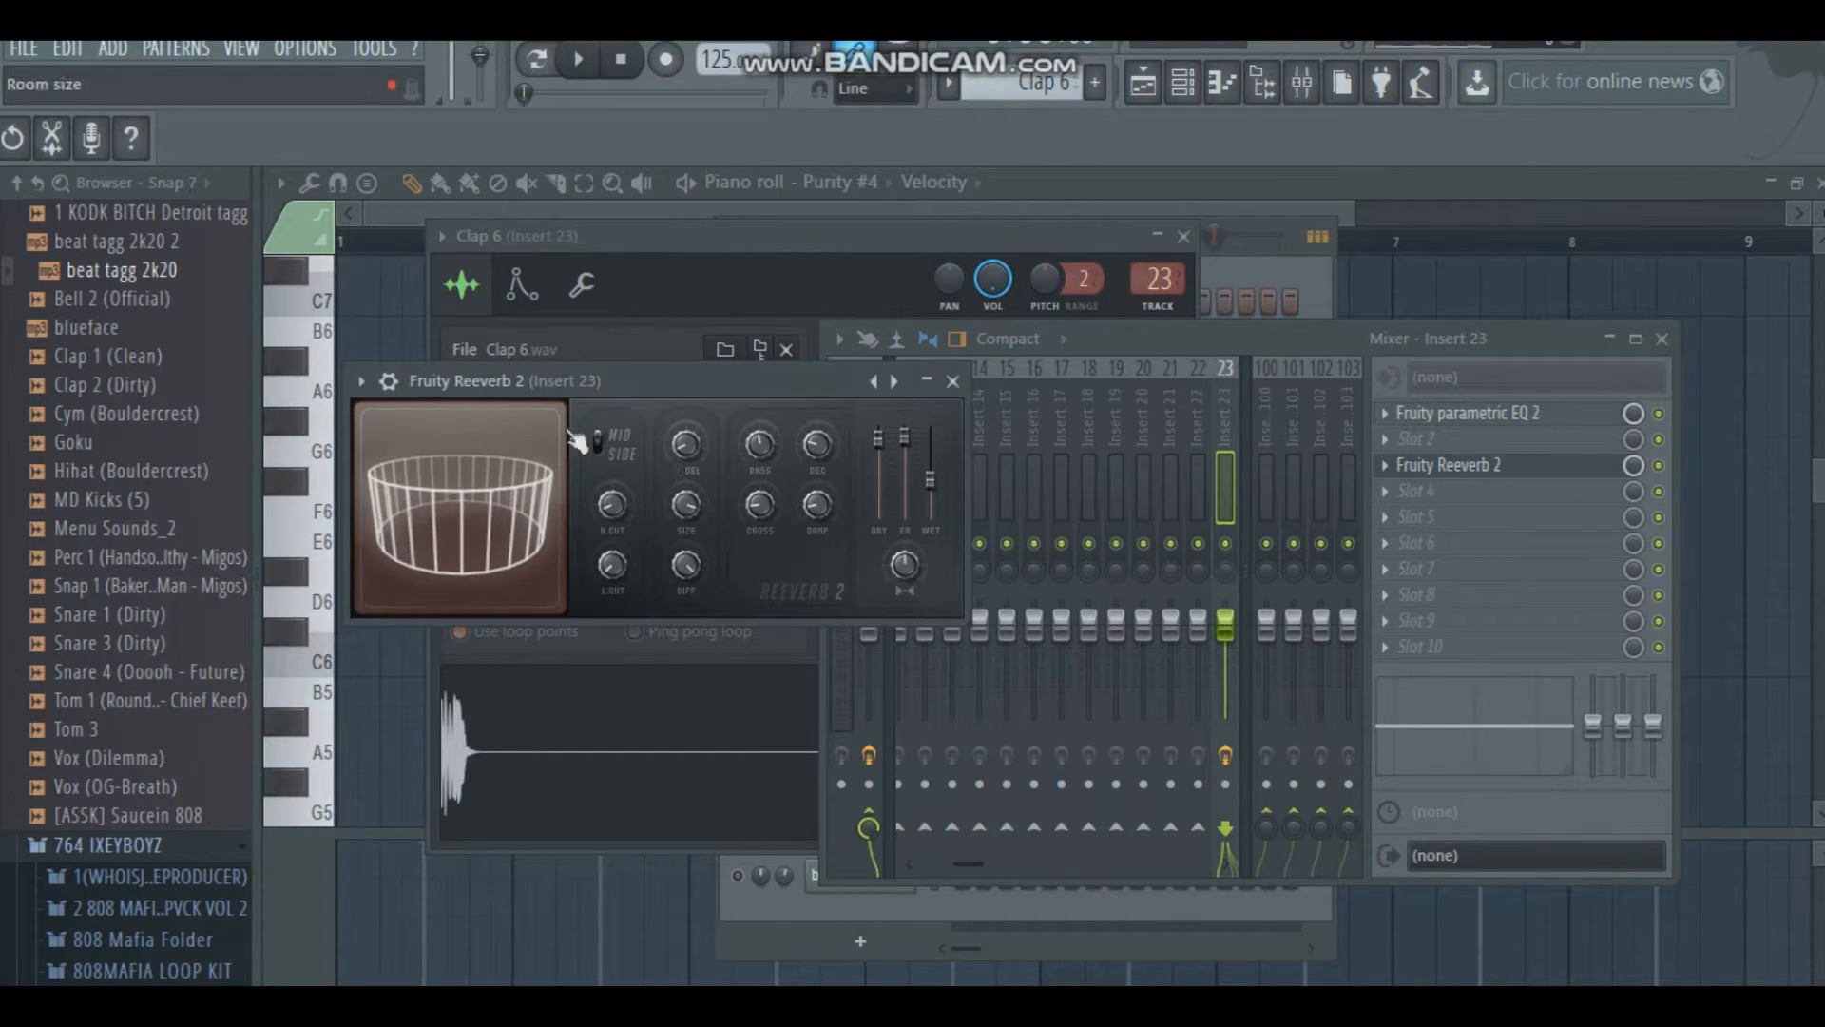
click(1497, 413)
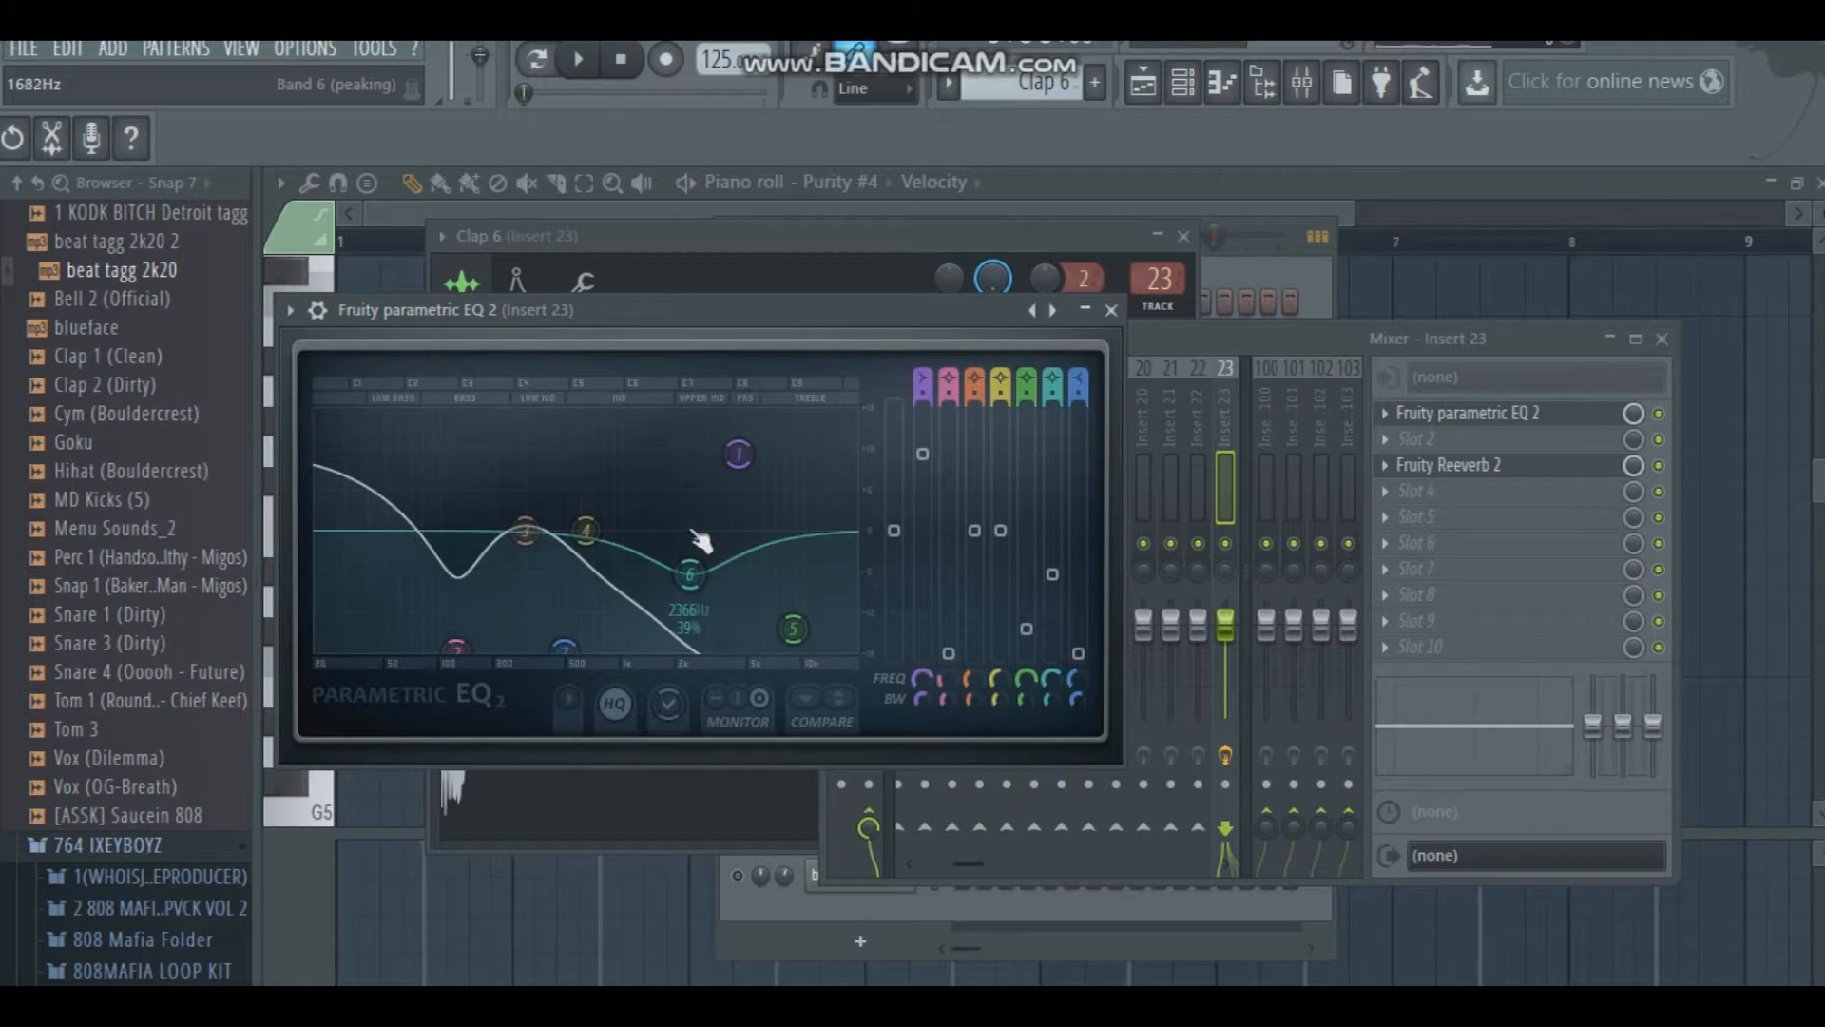
click(1110, 310)
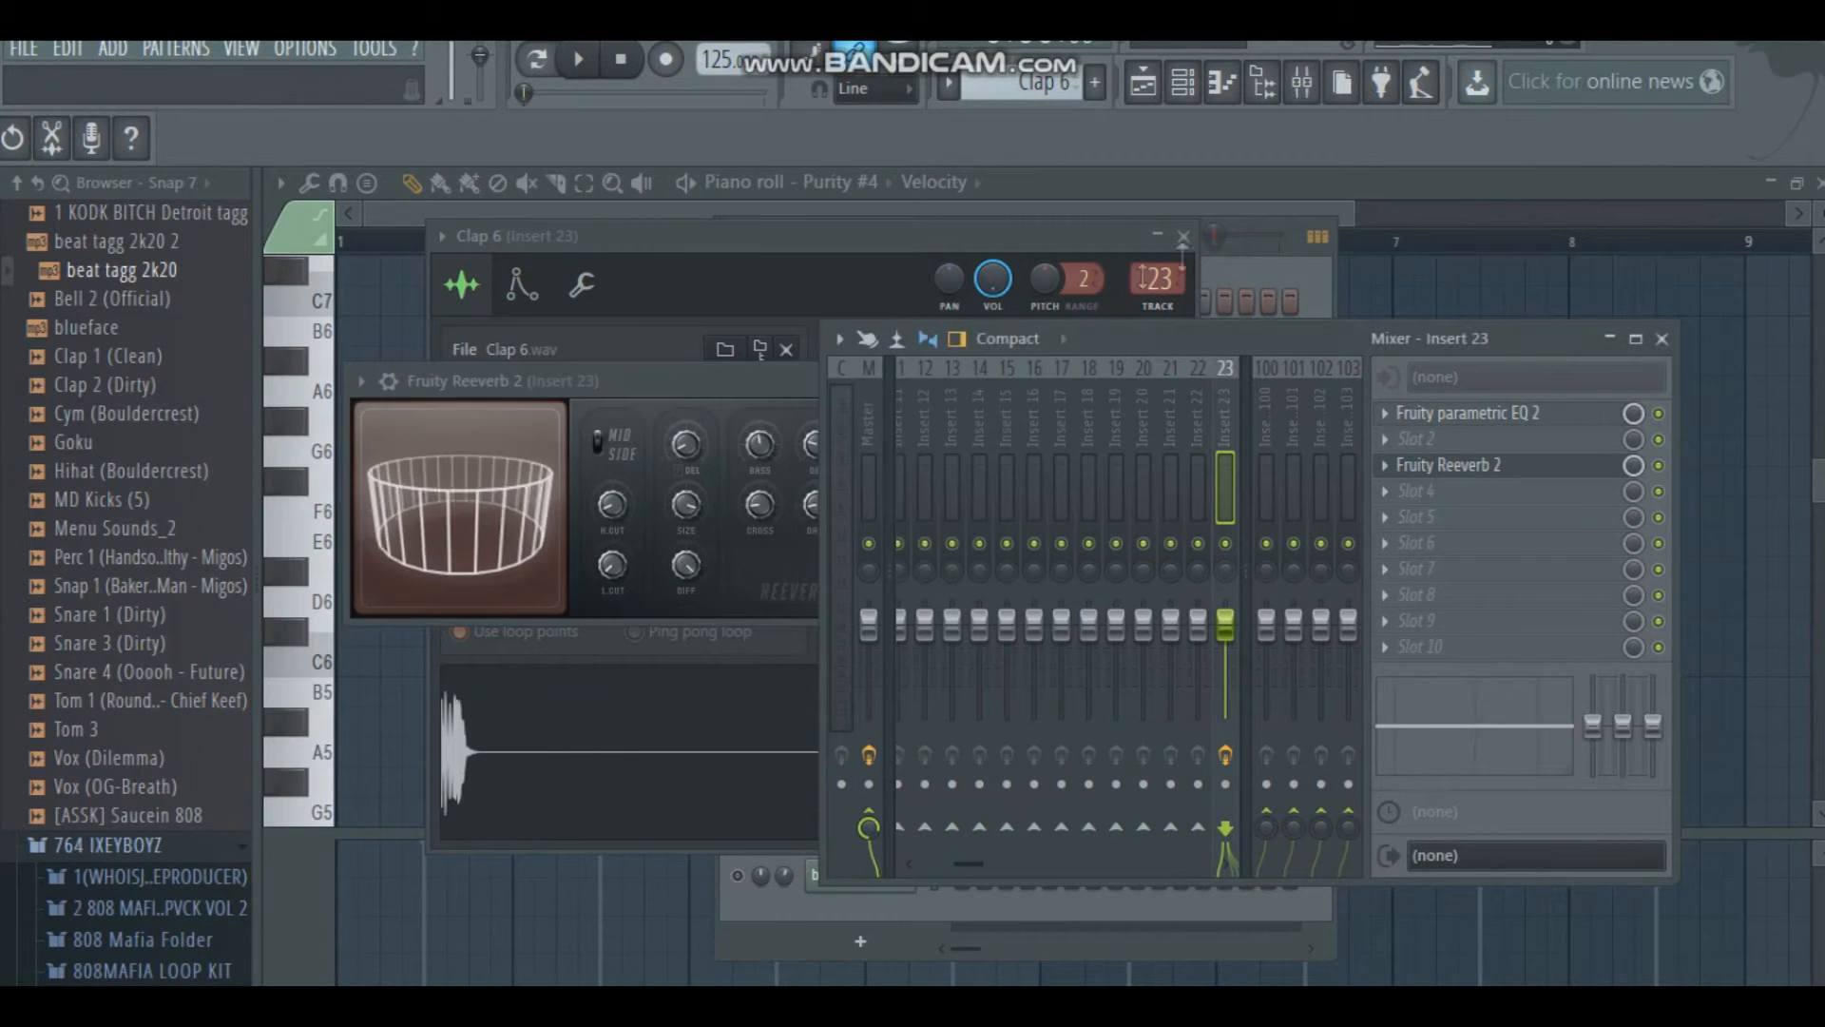
click(1183, 236)
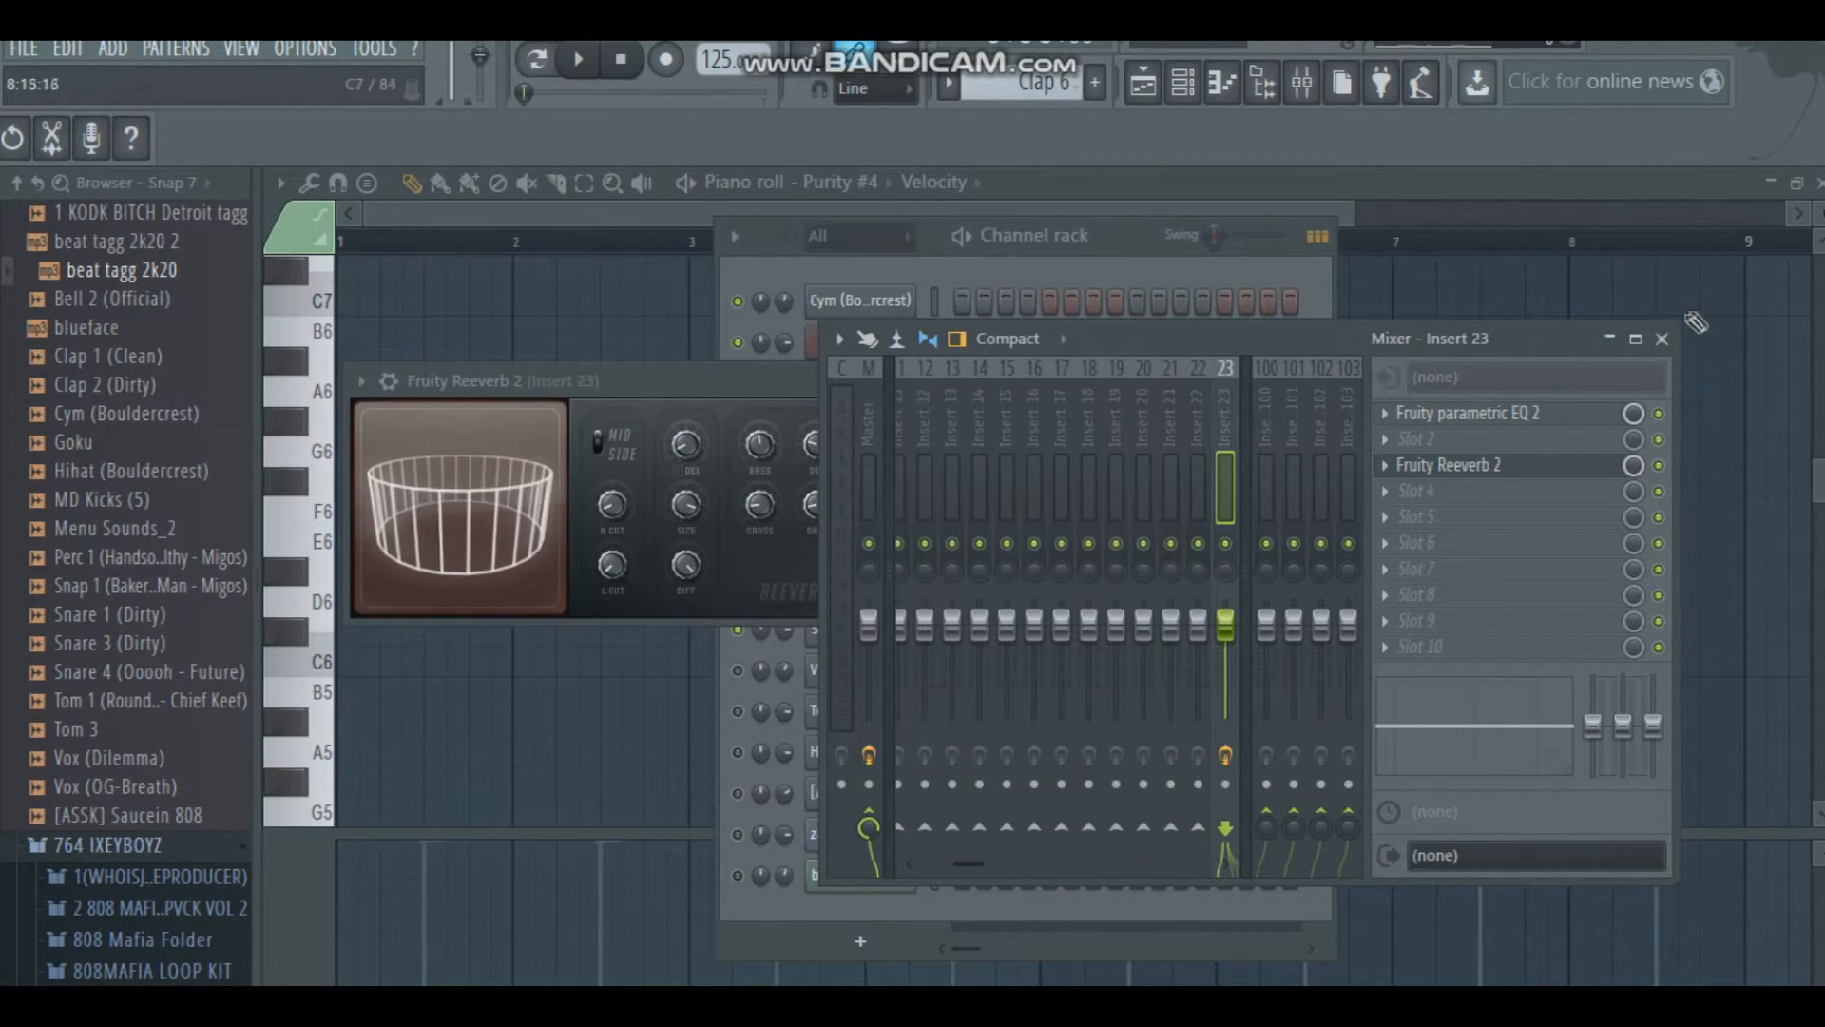
click(1661, 340)
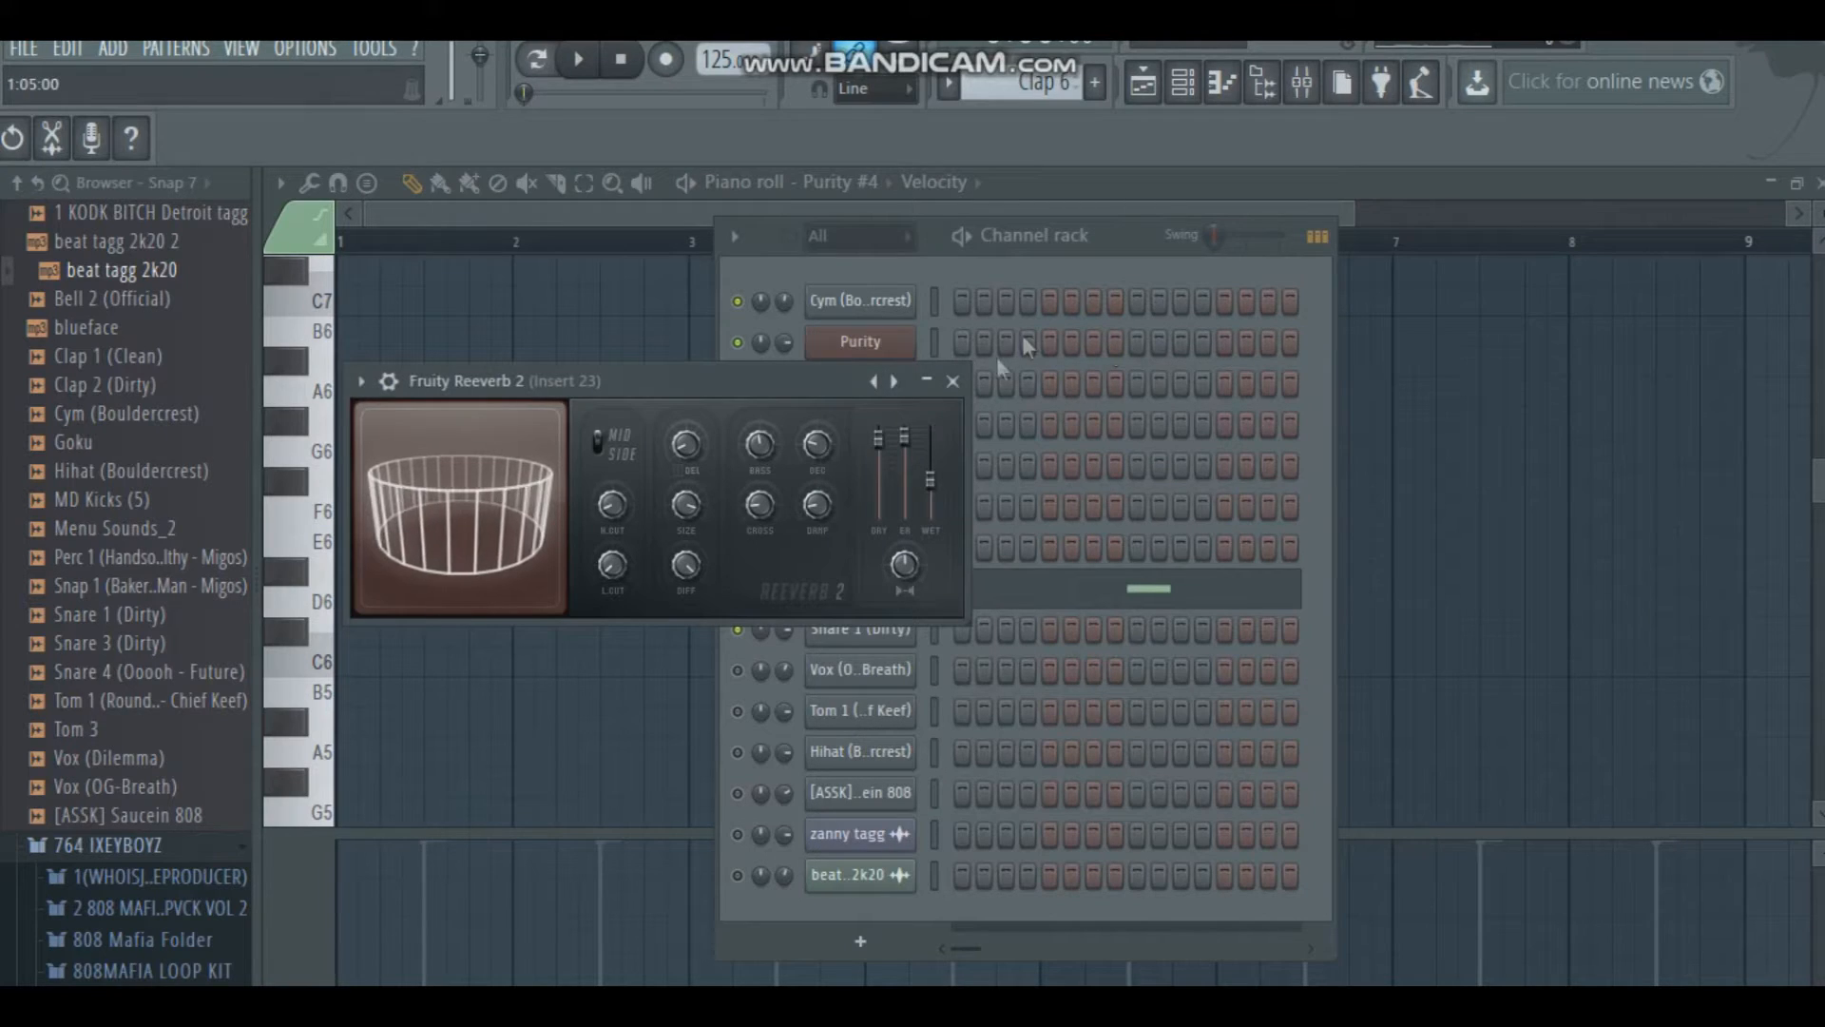
click(960, 381)
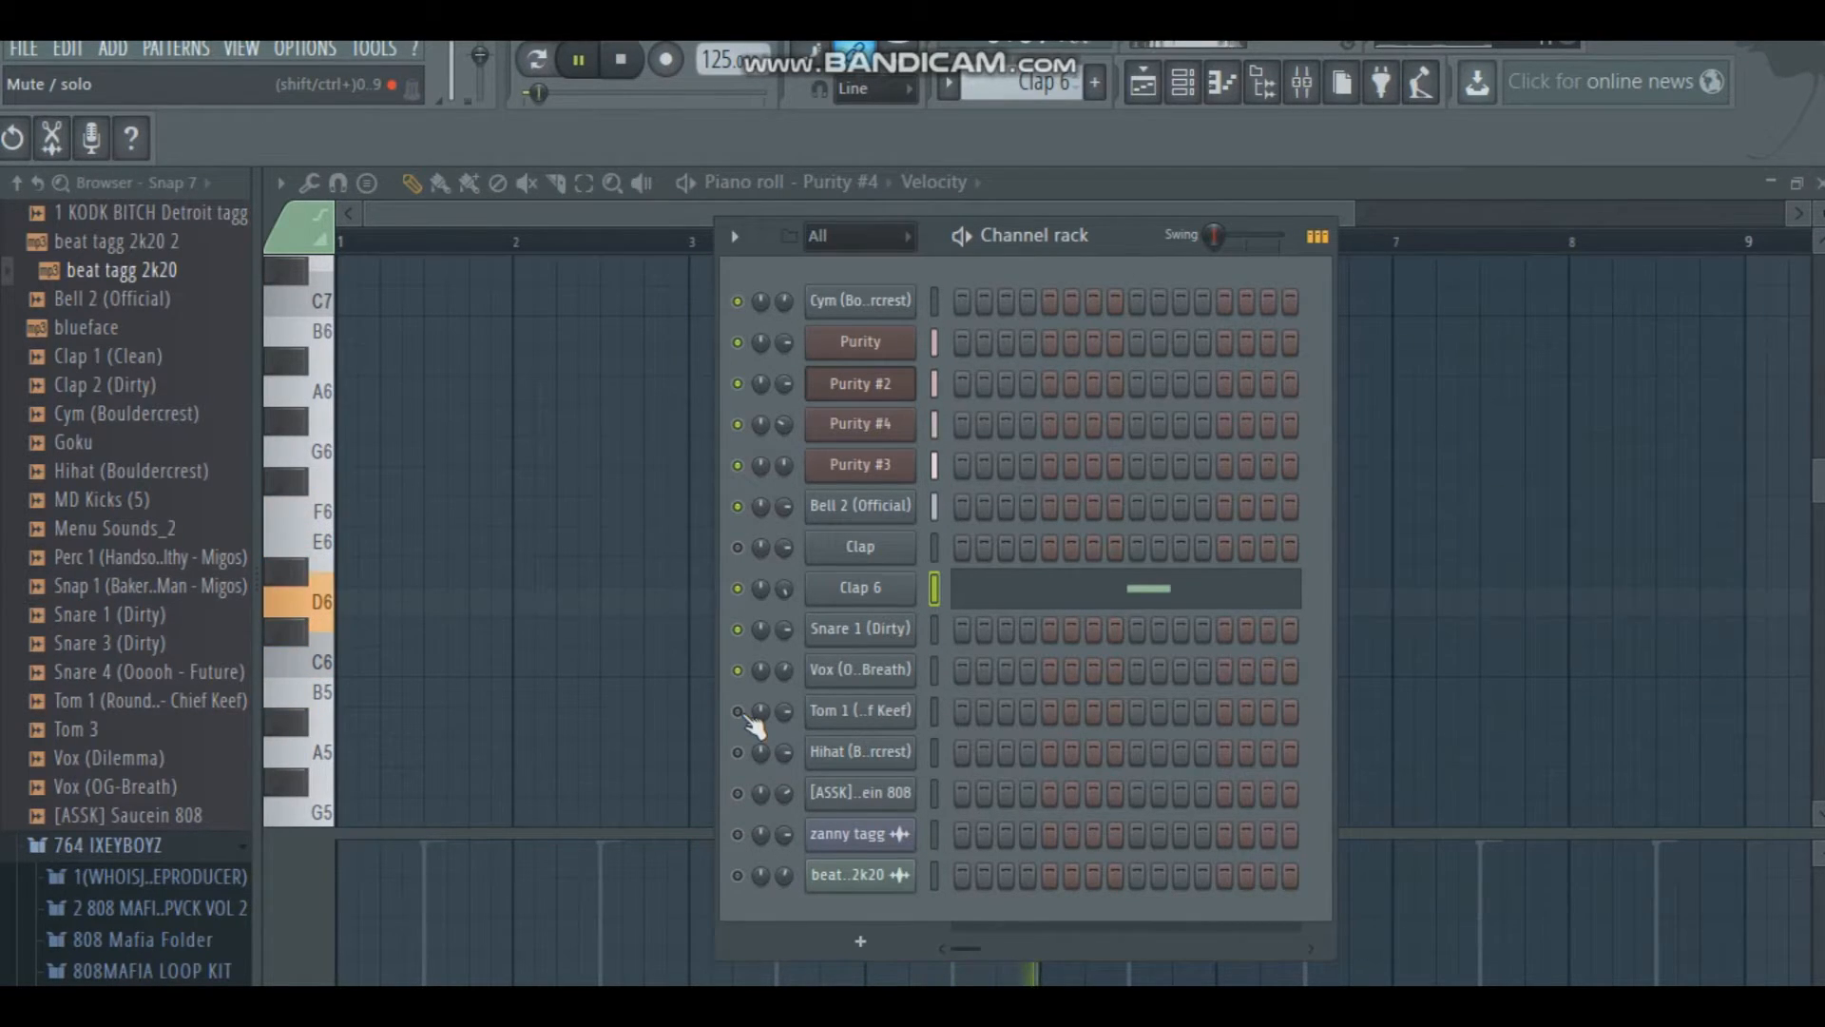
Step: Stop the channel audition, and play the full arrangement in the playlist while viewing the drum and 808 tracks
key(space)
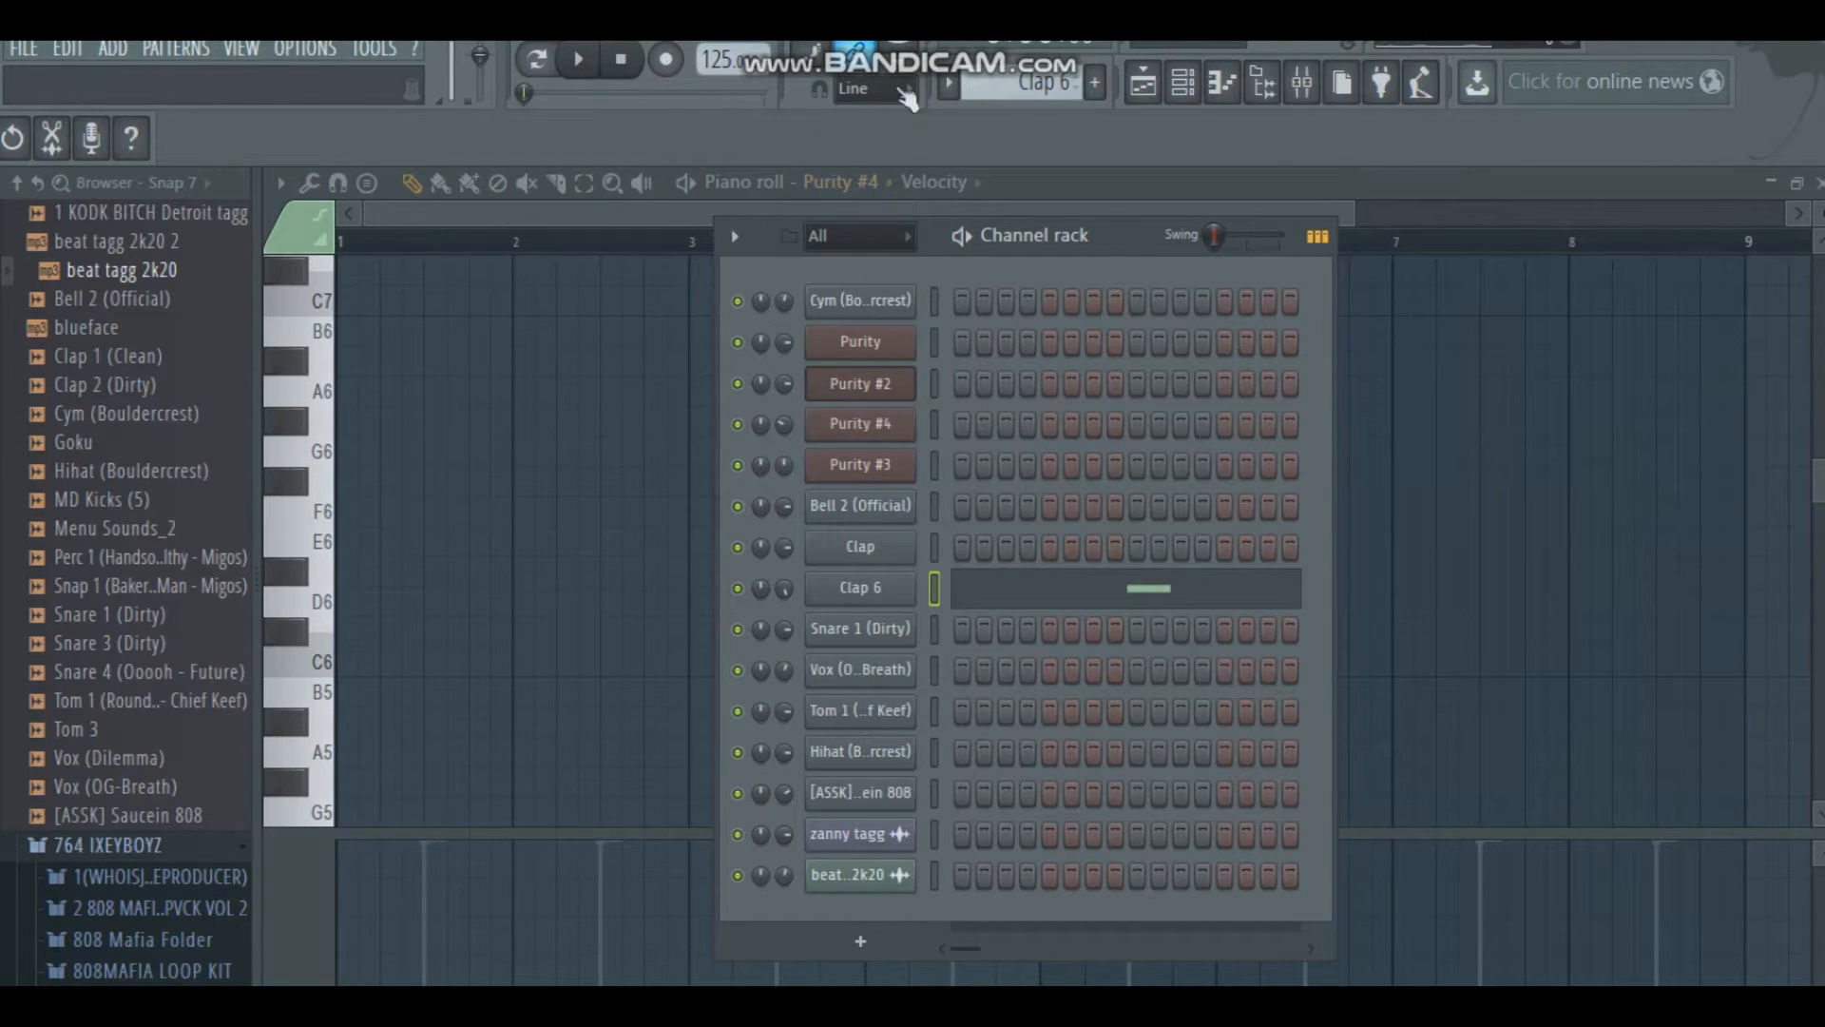
click(1144, 86)
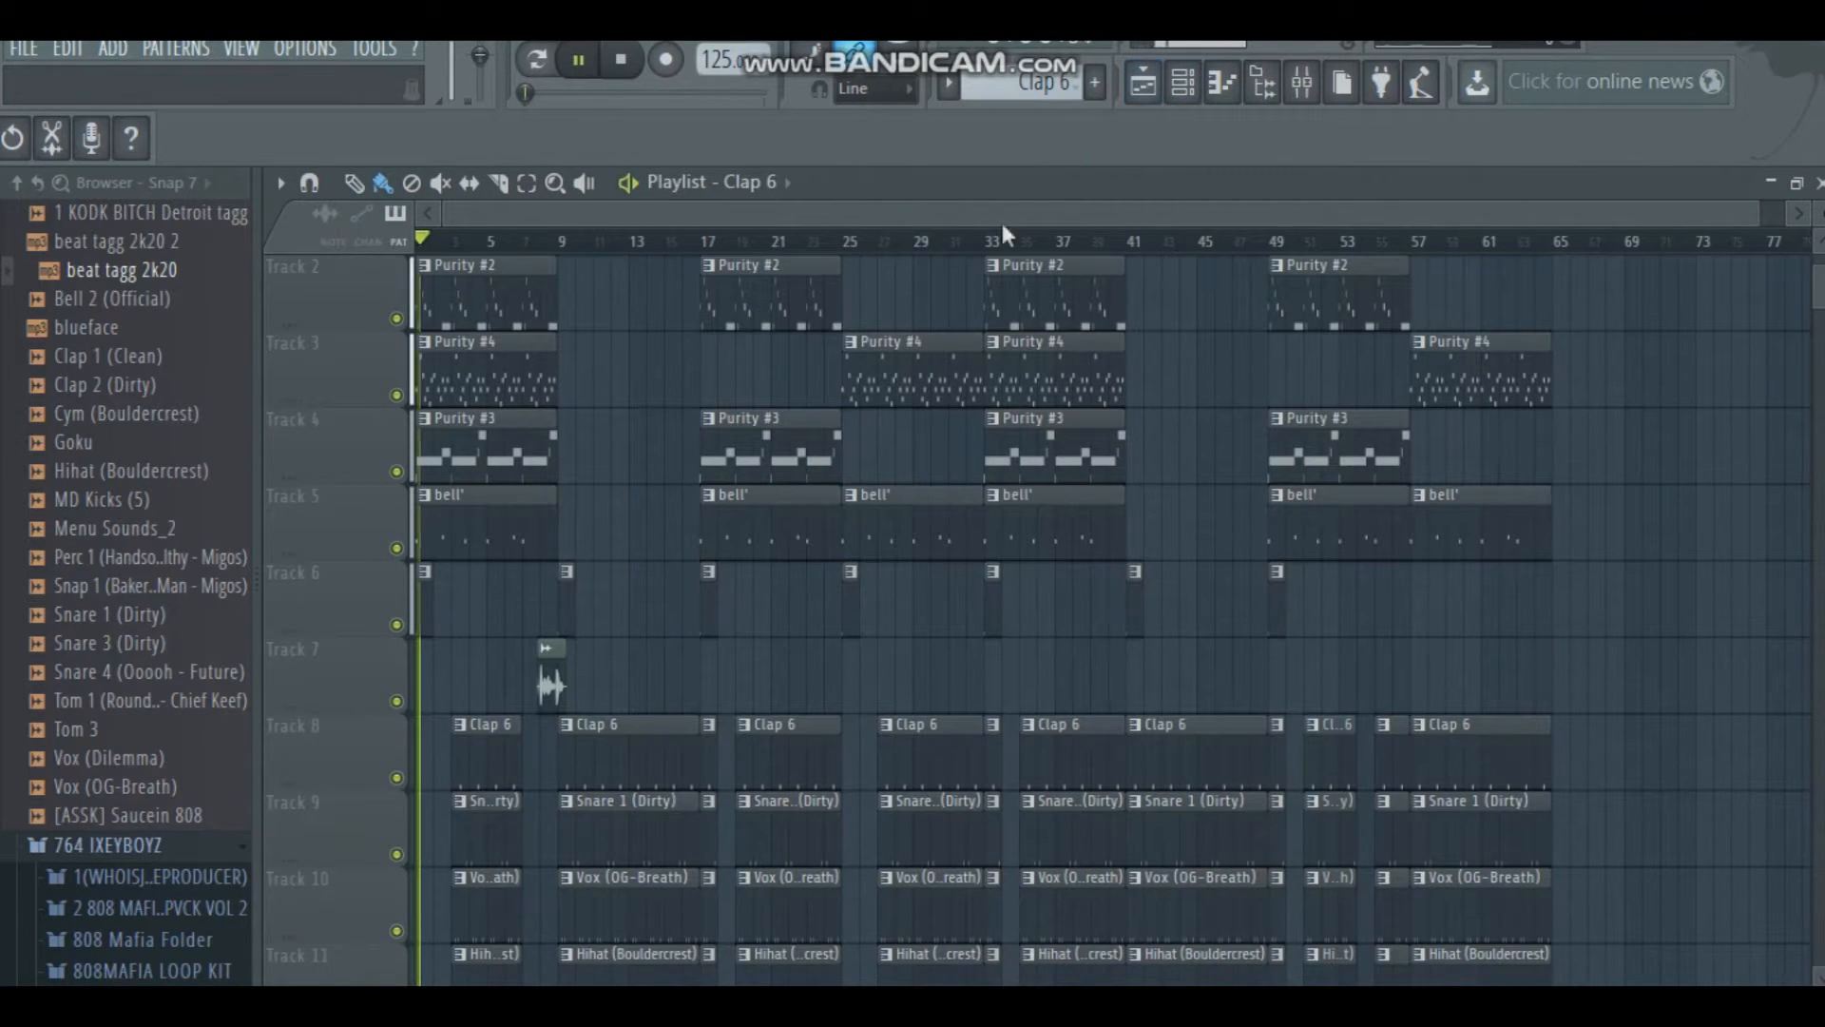
scroll(741, 428, down, 2)
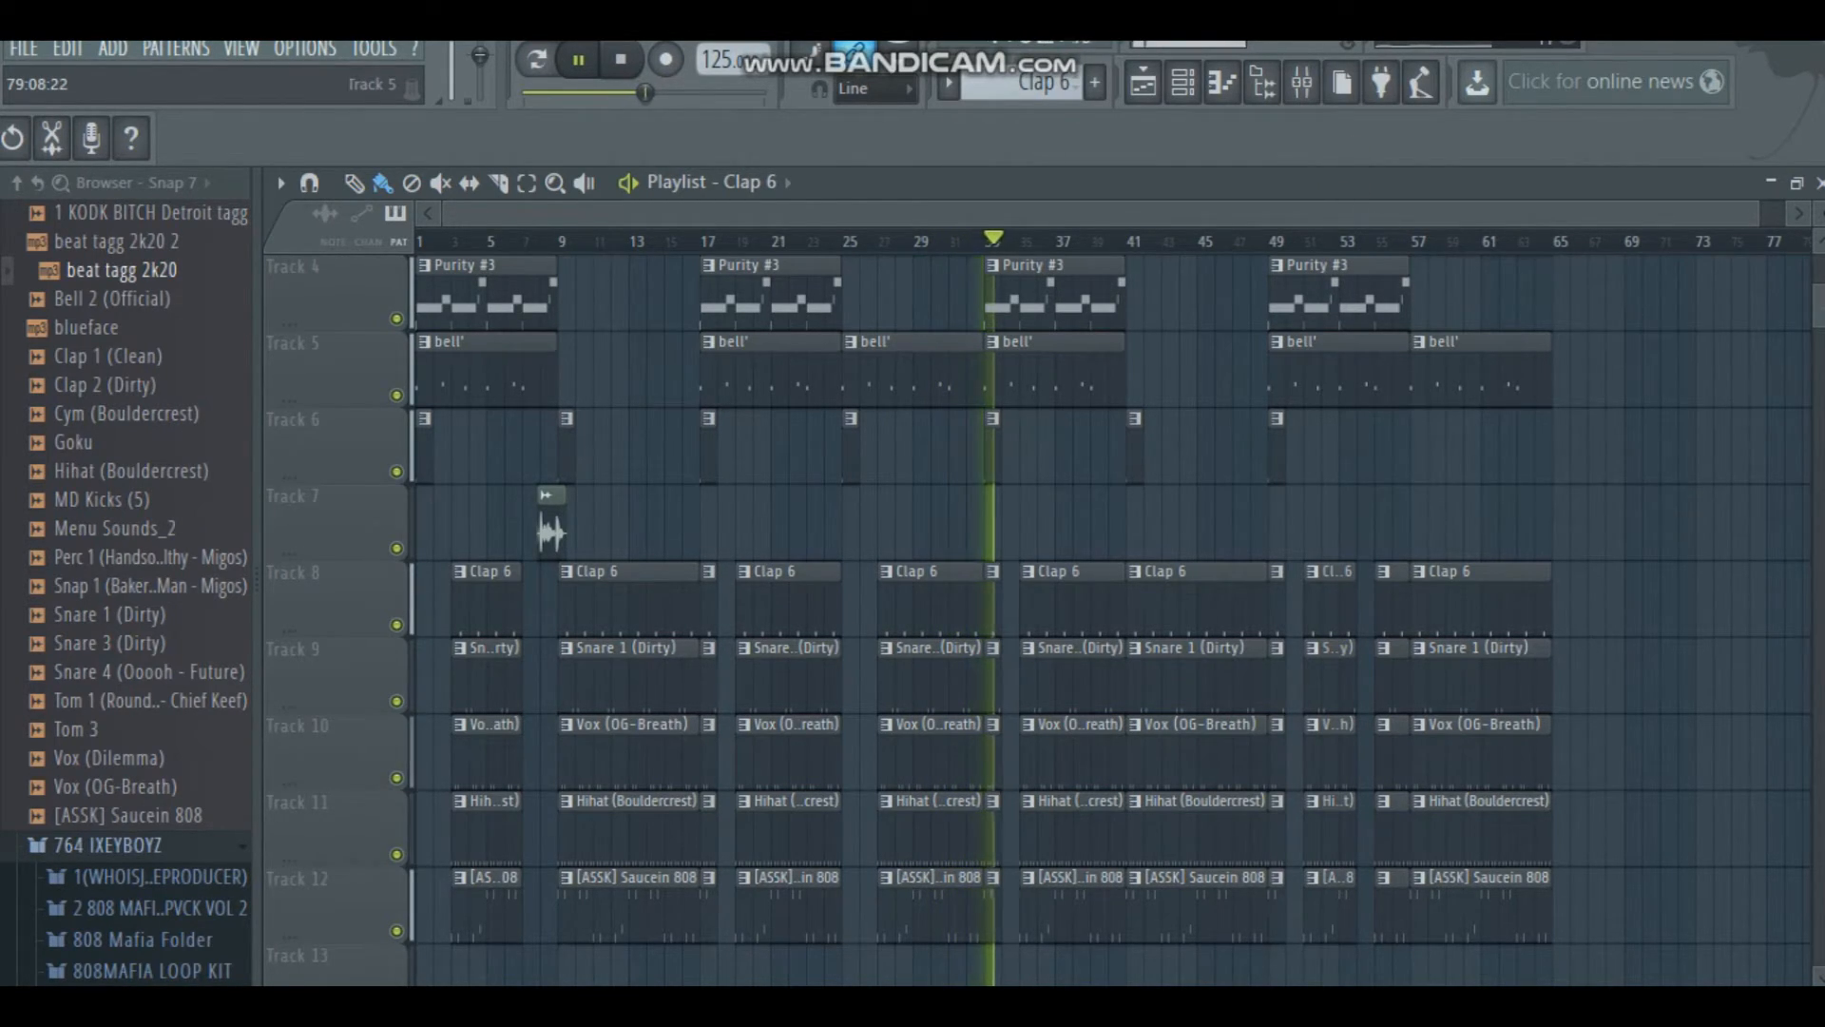
key(space)
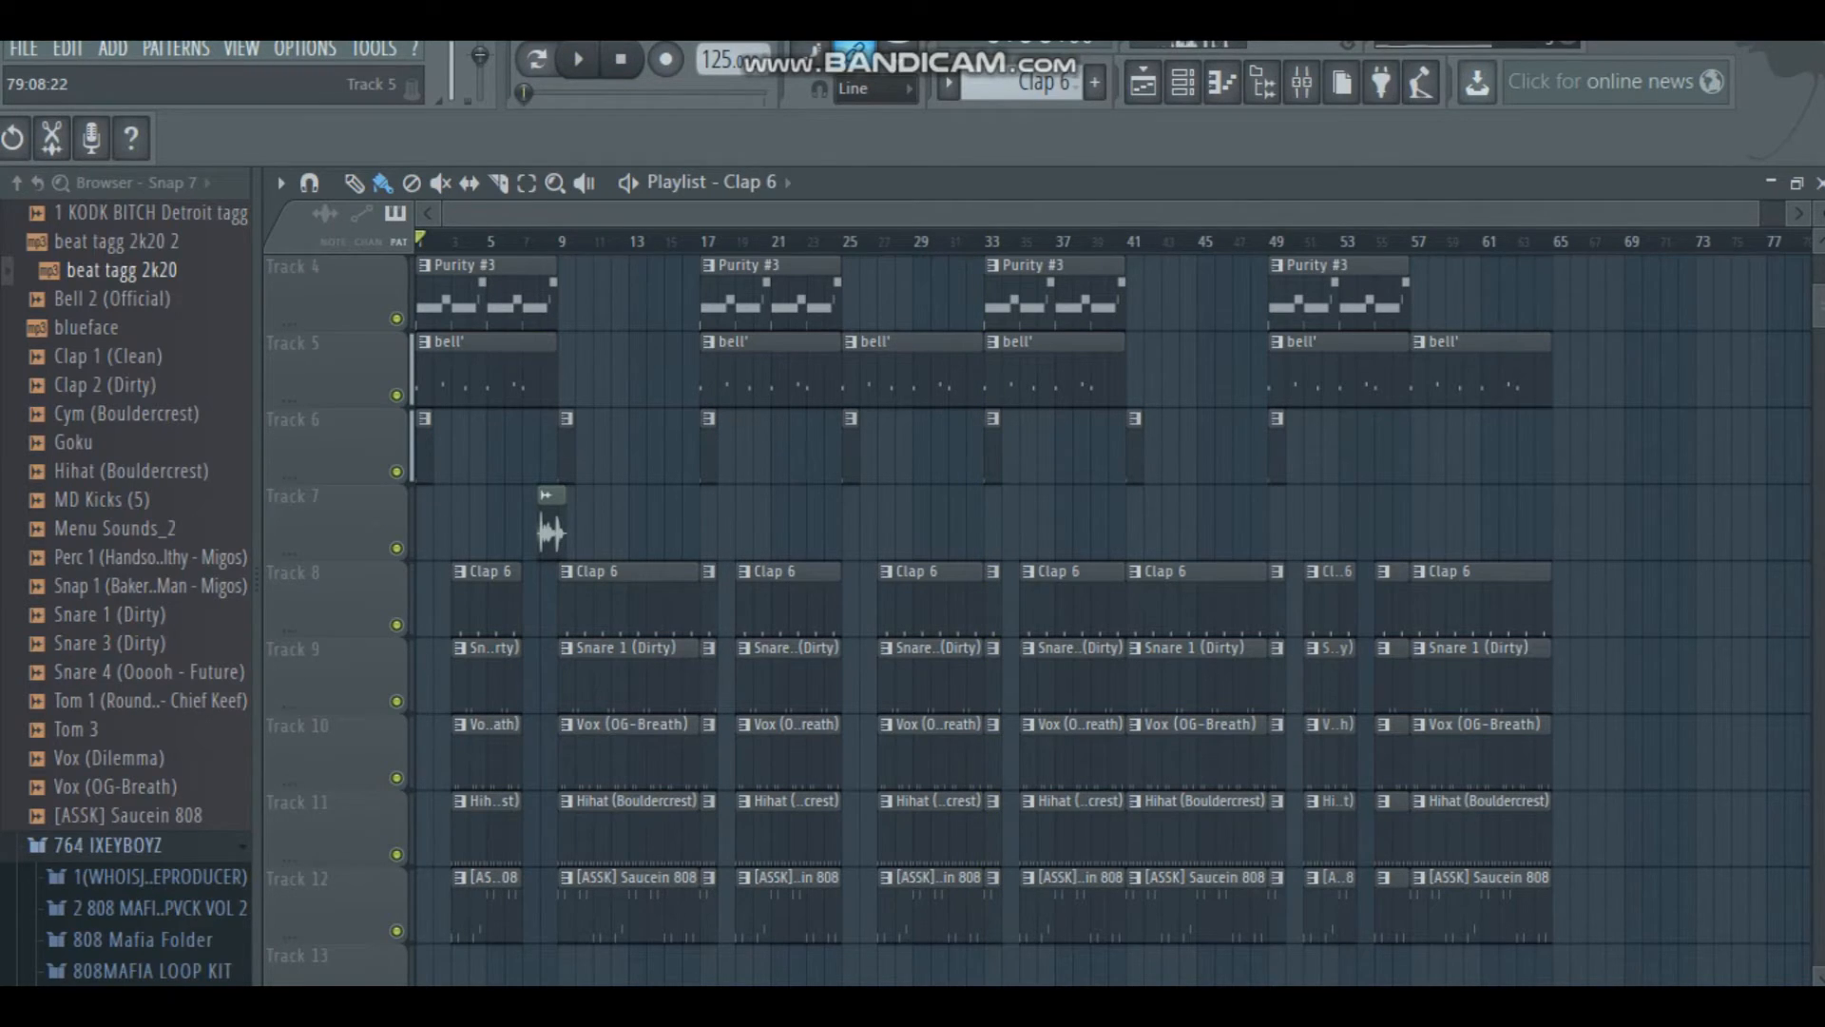